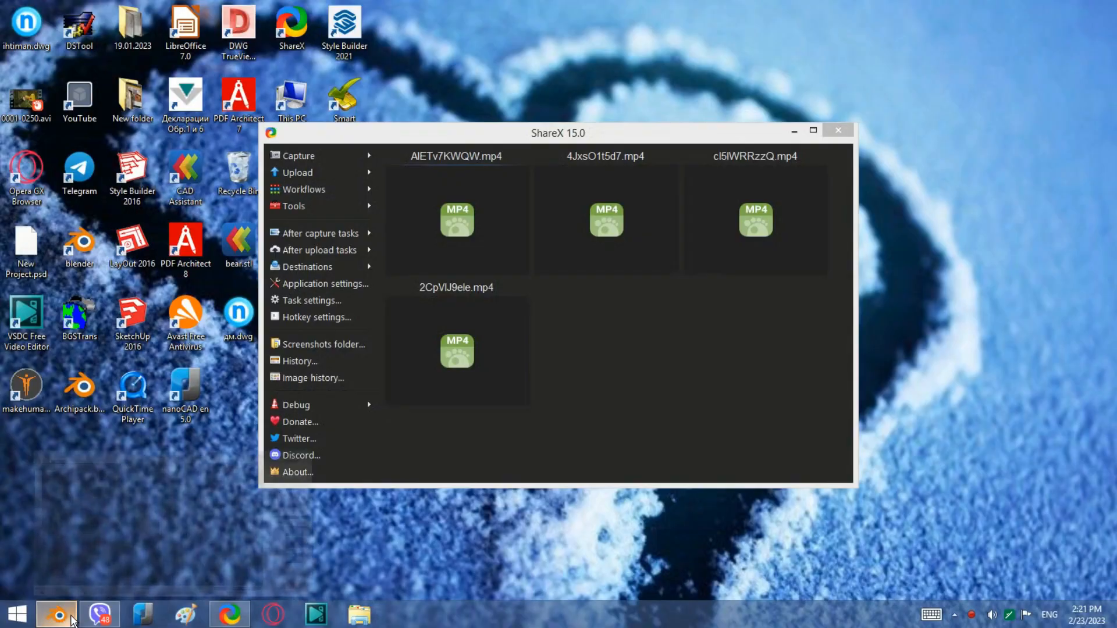
- Switch to Blender and replace the default cube with a cylinder mesh
click(71, 617)
middle_drag(250, 429, 400, 382)
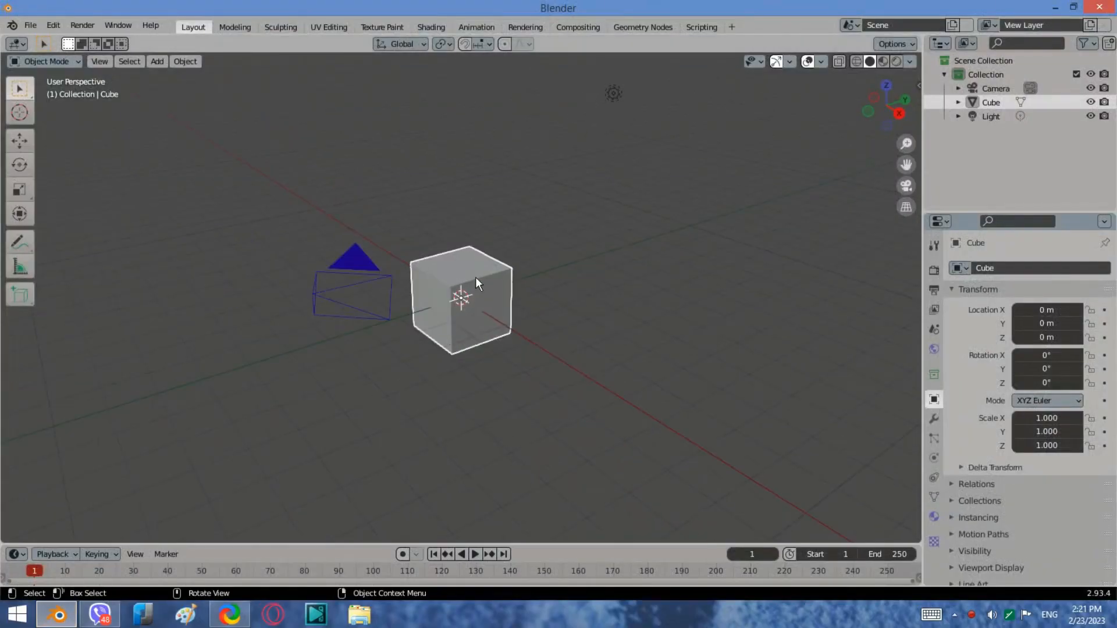
key(Delete)
click(156, 61)
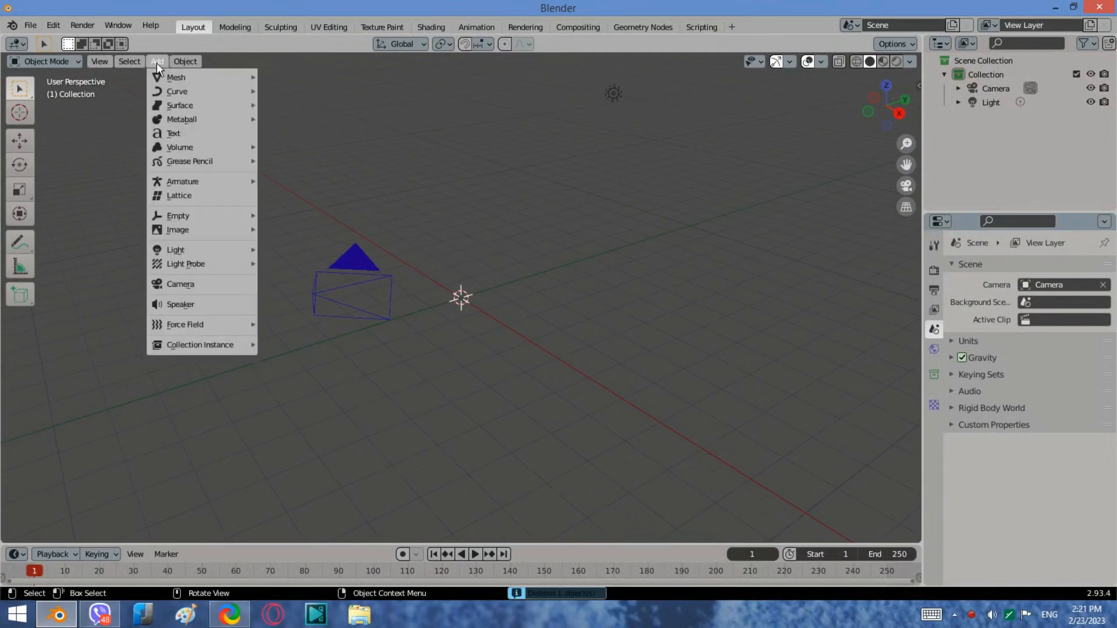
mouse_move(162, 76)
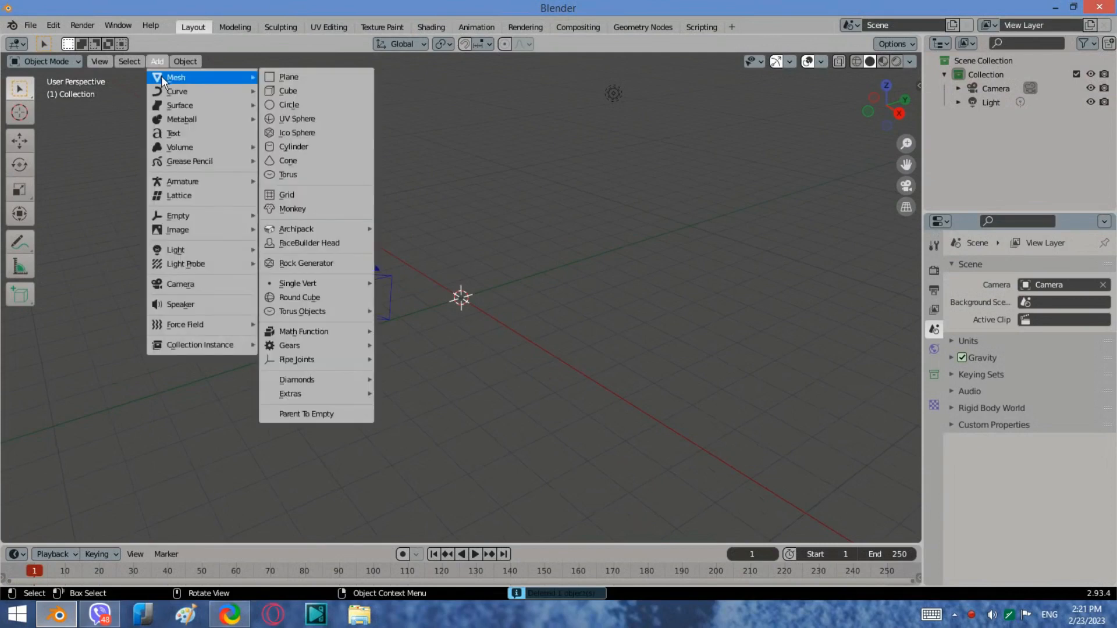
click(317, 146)
- In a right-side wireframe view, lower the cylinder's top vertices along Z to leave a thin disc at its base
click(900, 114)
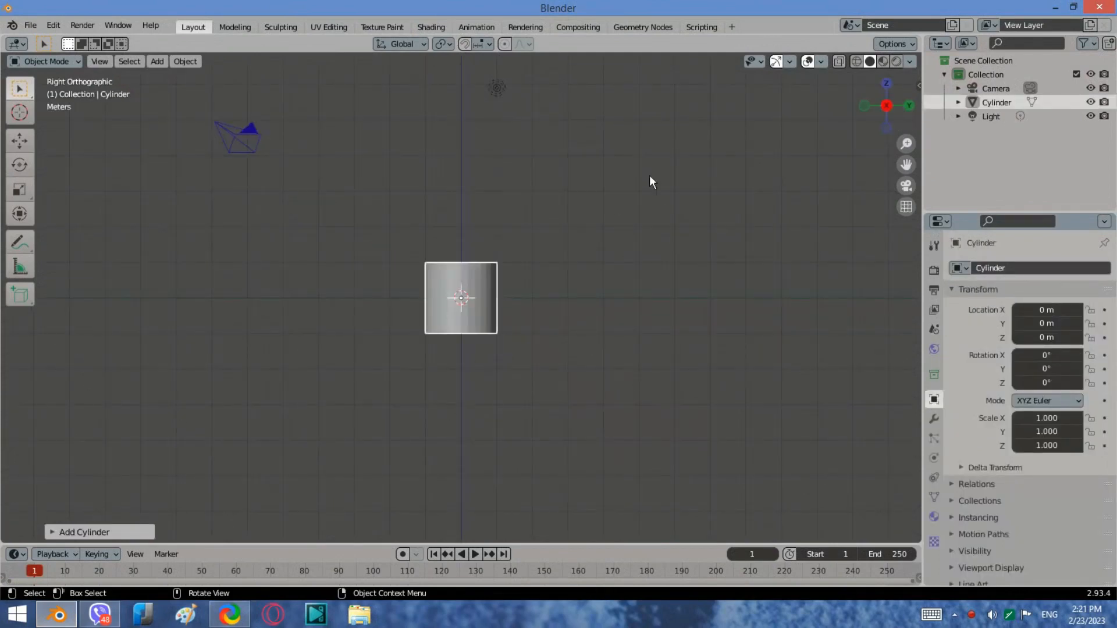
click(854, 64)
scroll(490, 294, up, 3)
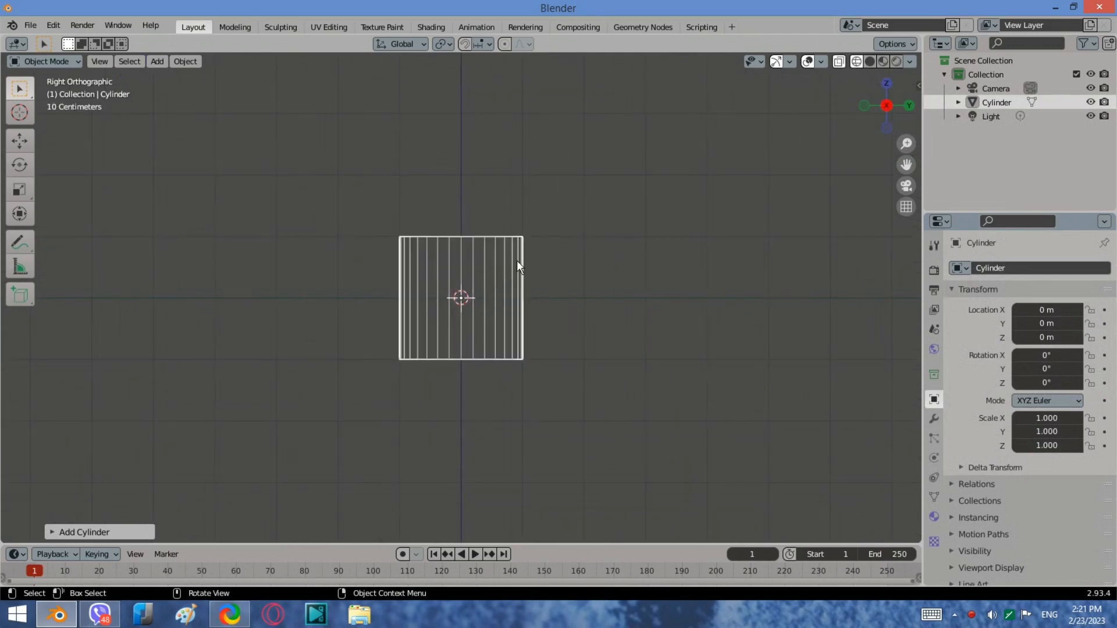
key(Tab)
drag(553, 250, 355, 205)
key(g)
key(z)
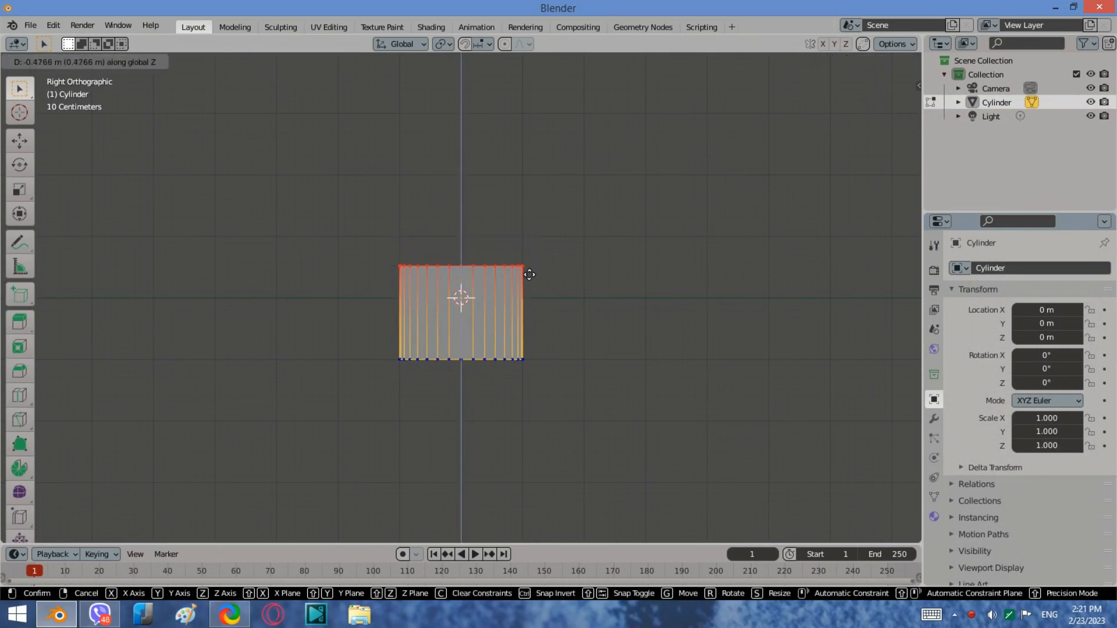
click(524, 349)
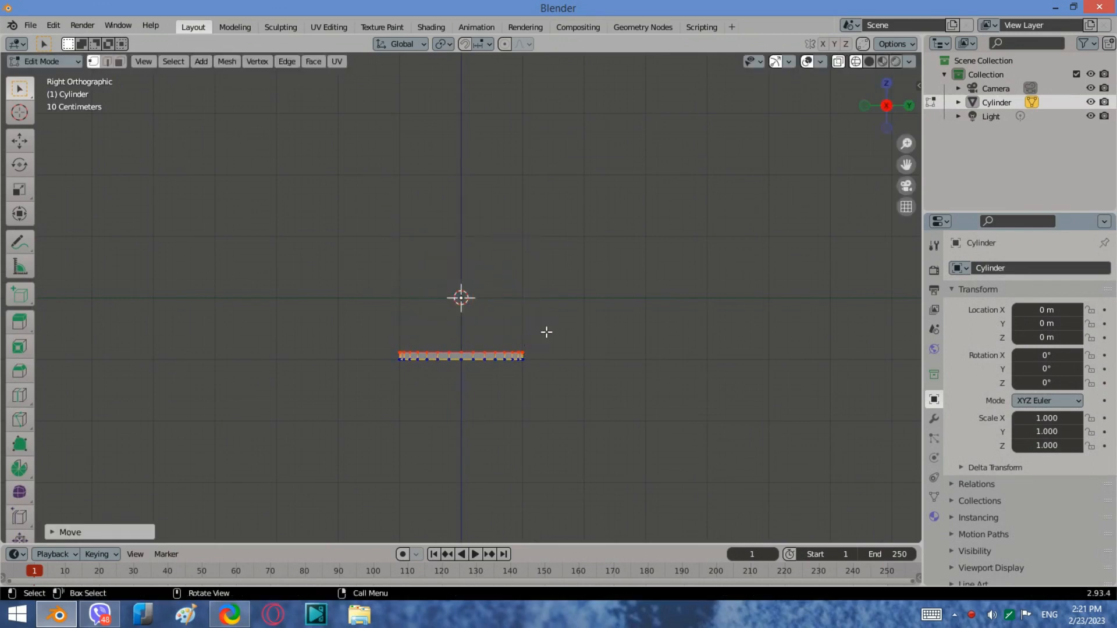
- Extrude the disc's top face upward and scale it outward into a wide flared rim
key(e)
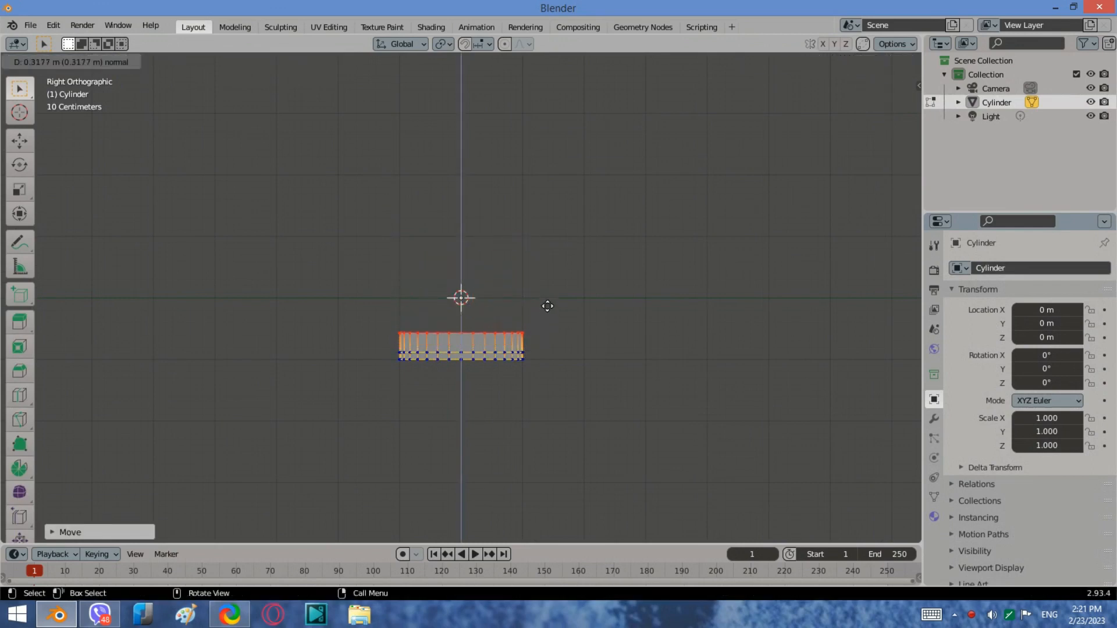
click(548, 298)
key(s)
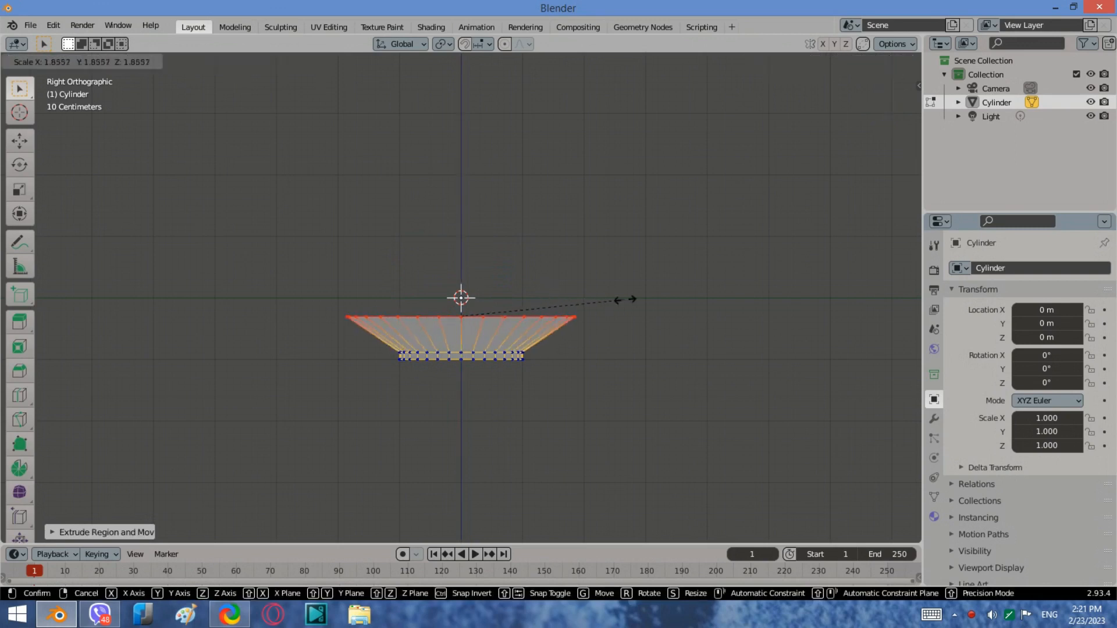
click(656, 305)
- Lower the flared rim about 0.08 m along Z
key(g)
key(z)
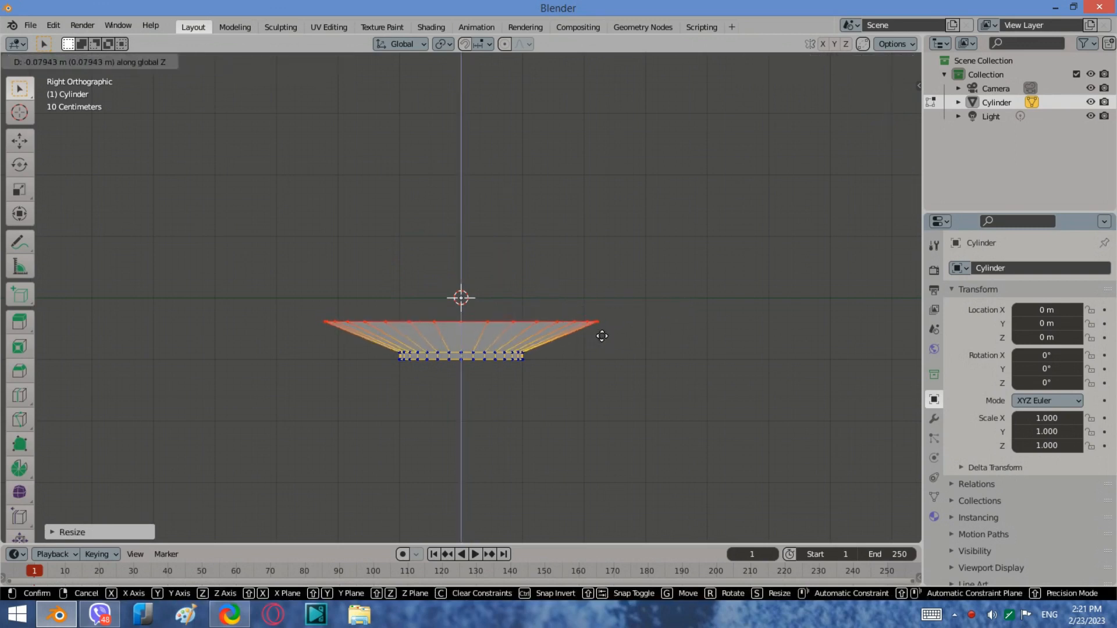
click(601, 336)
- Remove the face closing the rim's top with Only Faces deletion, keeping the rim's edges and vertices
middle_drag(496, 303, 455, 256)
click(869, 61)
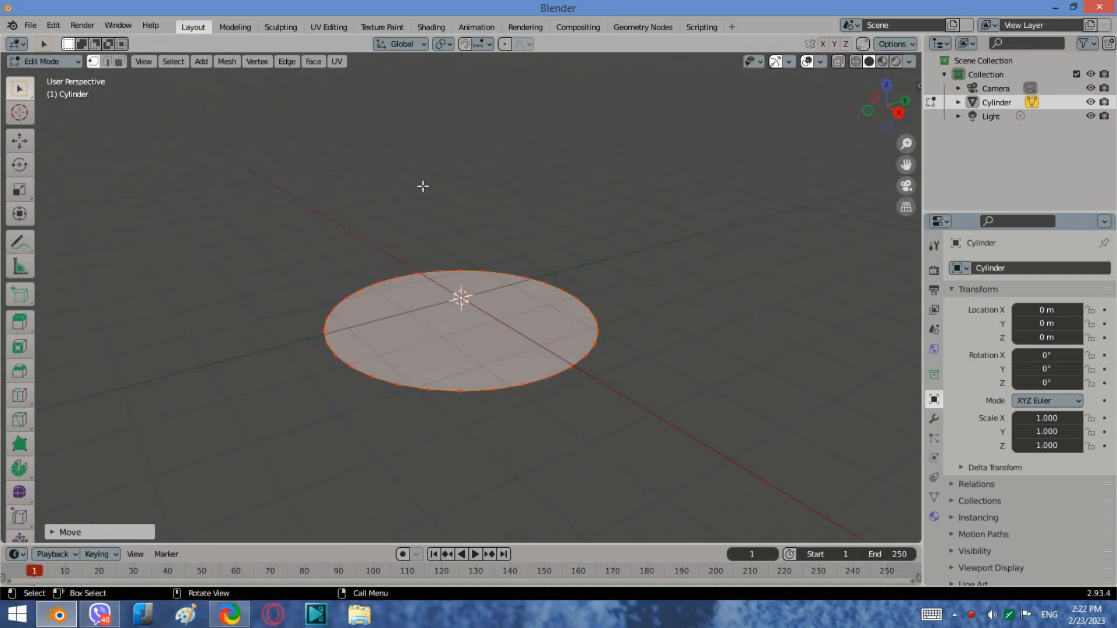
click(856, 62)
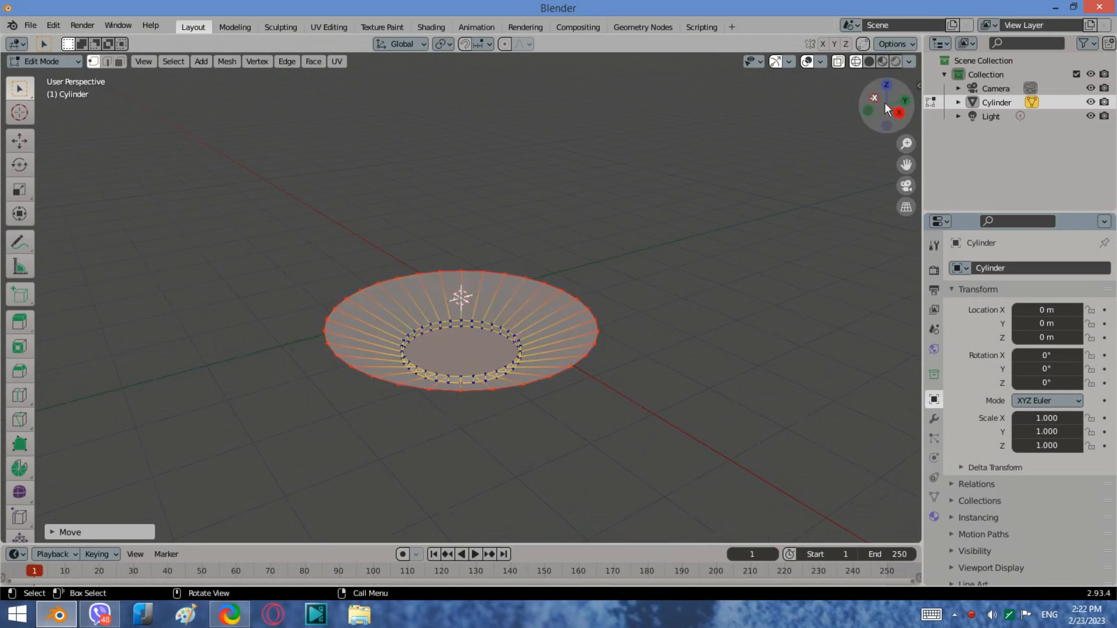
click(899, 114)
drag(676, 327, 281, 246)
key(x)
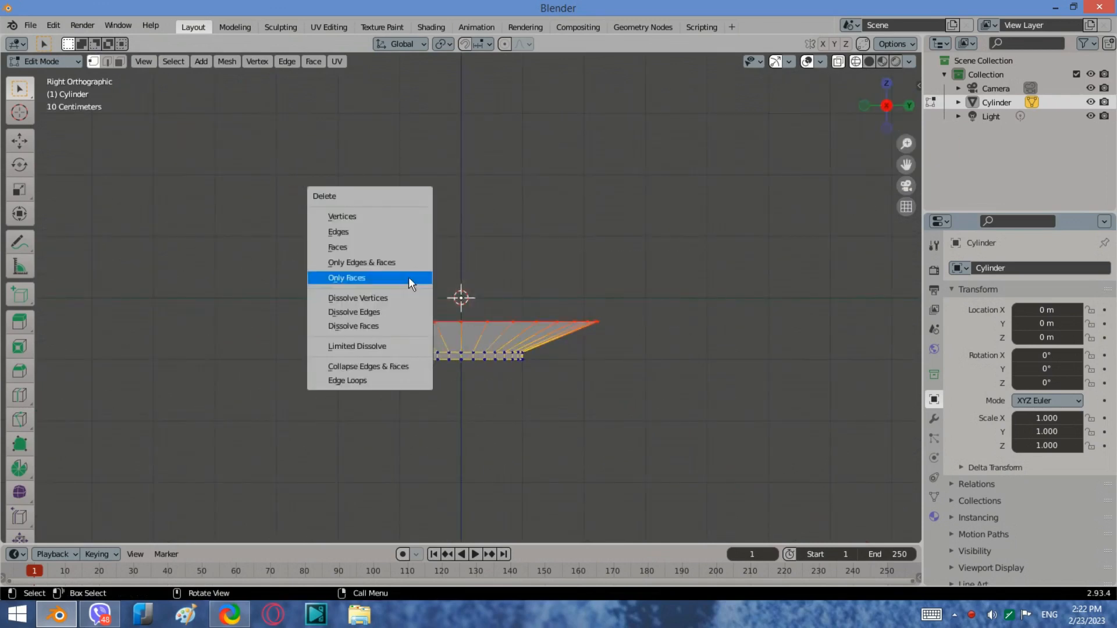
click(408, 277)
middle_drag(524, 297, 570, 267)
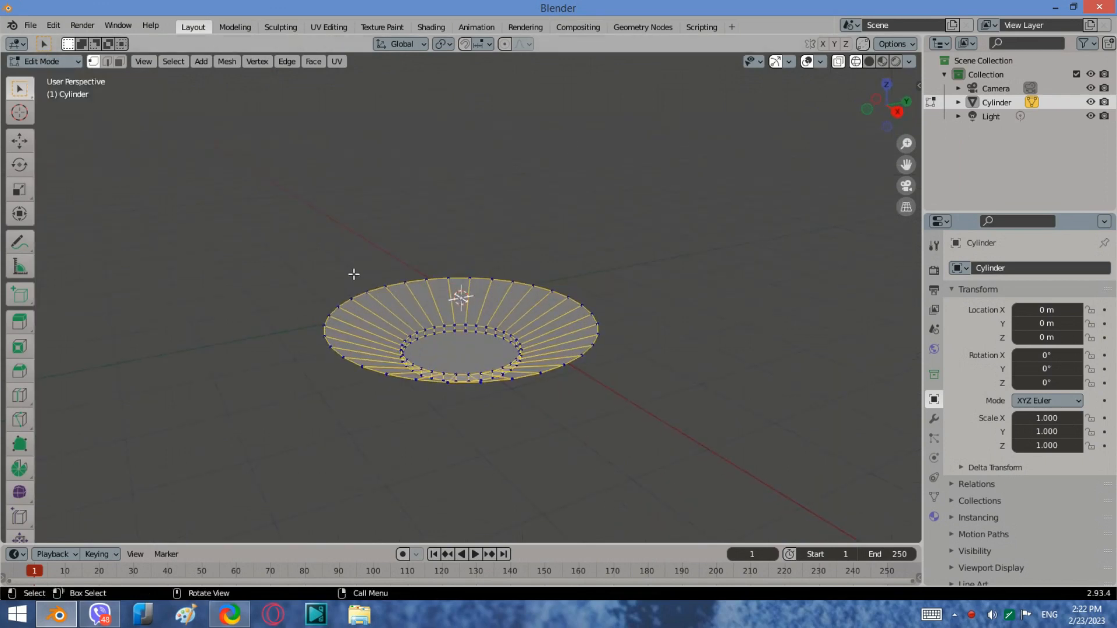
- Subdivide the whole plate mesh with 4 cuts and clear the selection
key(alt+a)
key(a)
right_click(511, 300)
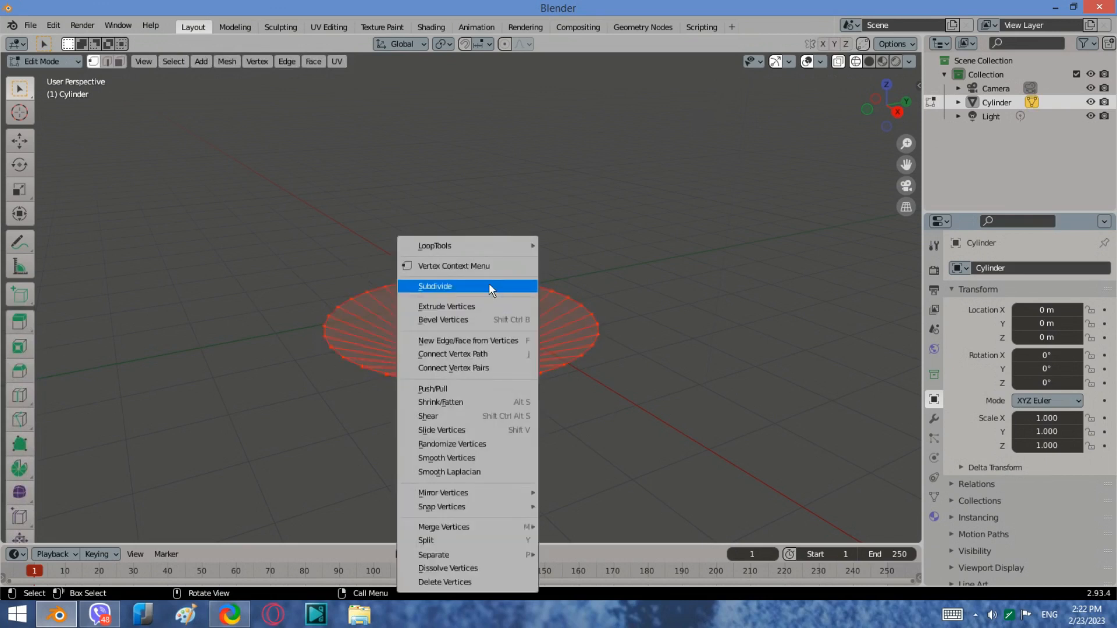
click(488, 284)
click(107, 532)
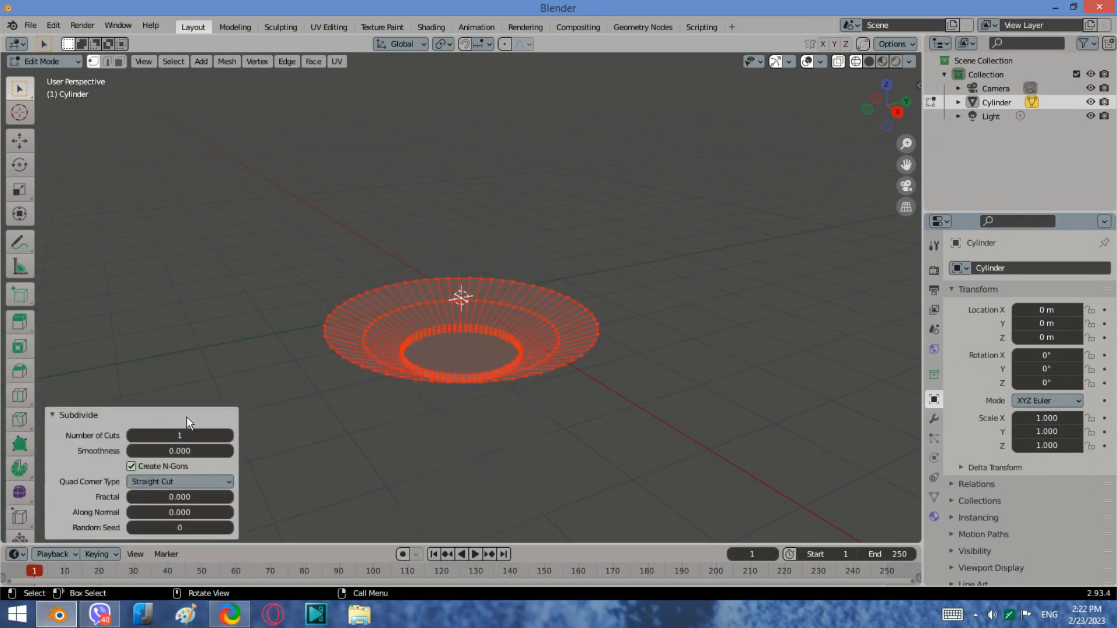
click(188, 436)
key(Return)
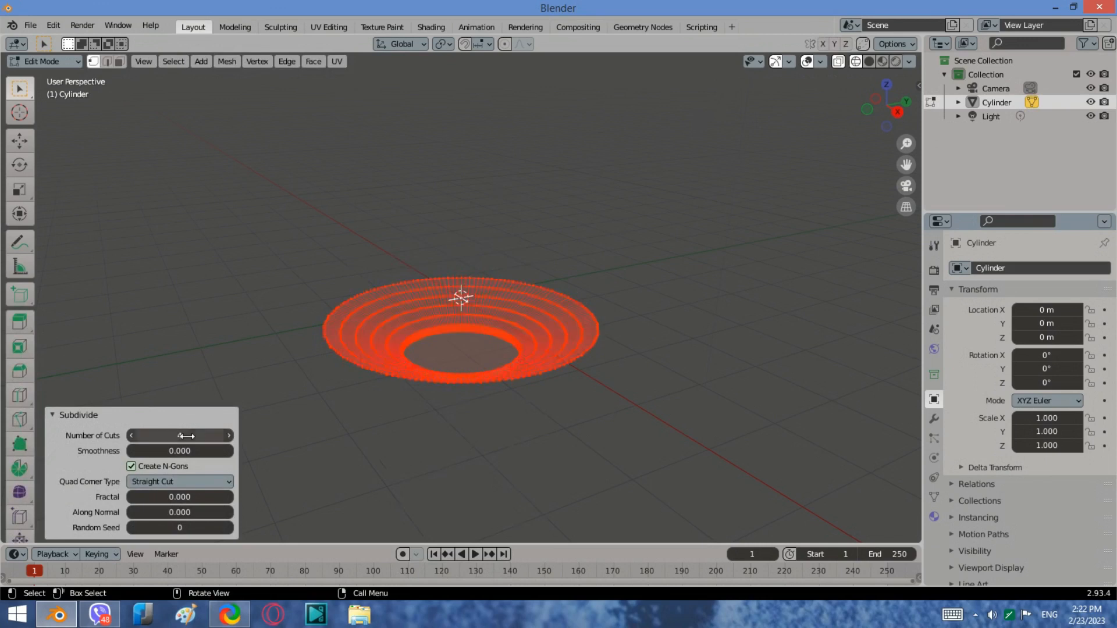
click(529, 397)
- Return to Object Mode with solid viewport shading and apply Shade Smooth to the plate
click(58, 61)
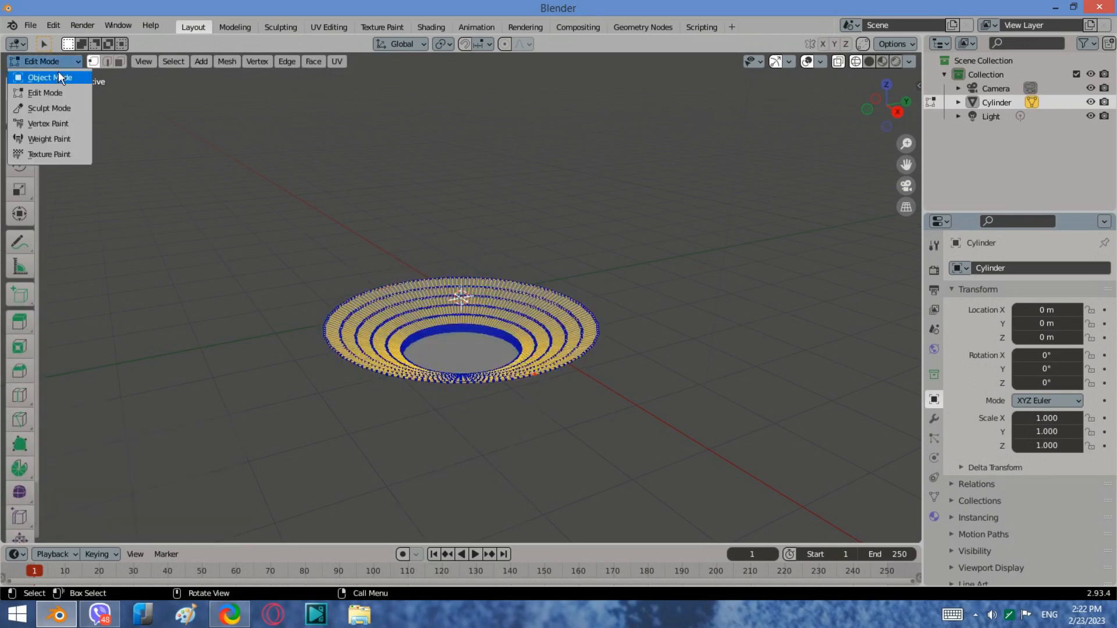
click(61, 77)
middle_drag(412, 178, 480, 196)
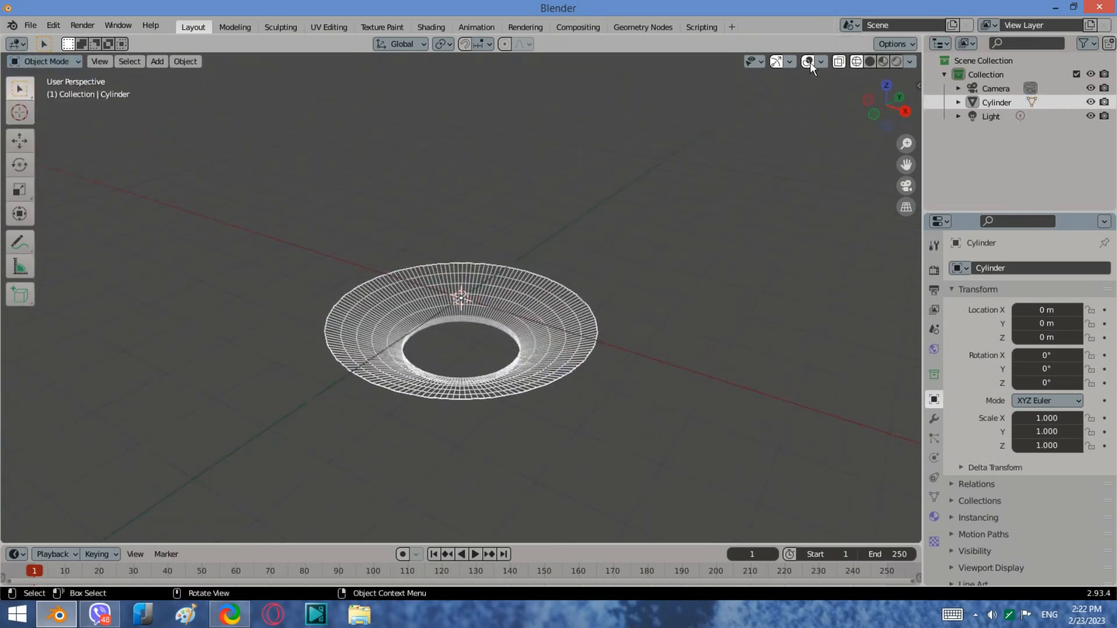
click(869, 61)
right_click(546, 288)
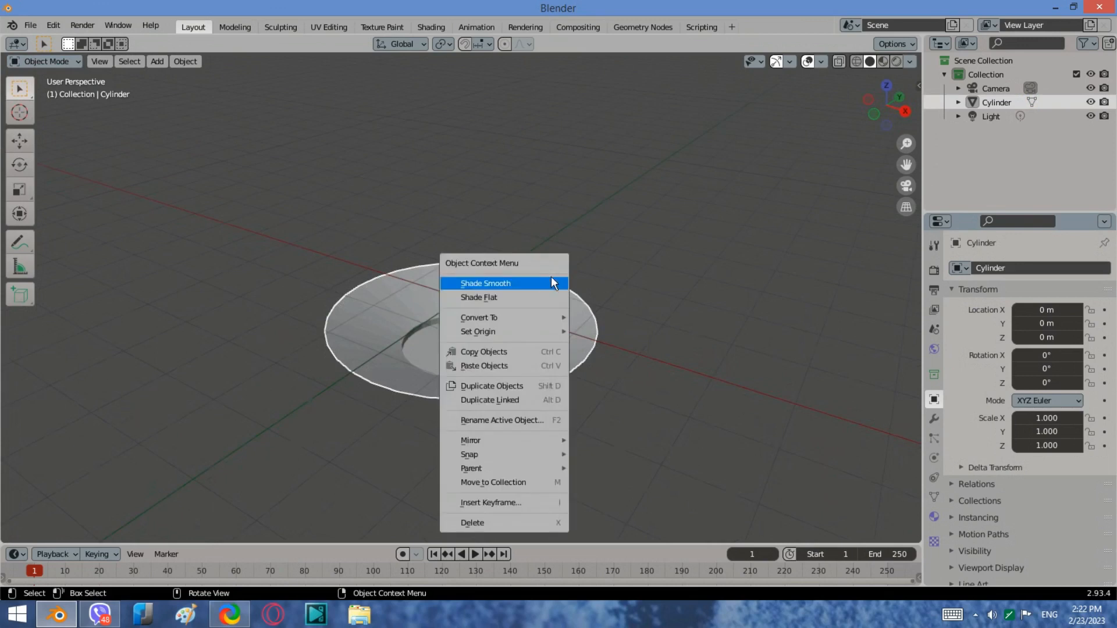
click(550, 279)
right_click(542, 291)
click(514, 289)
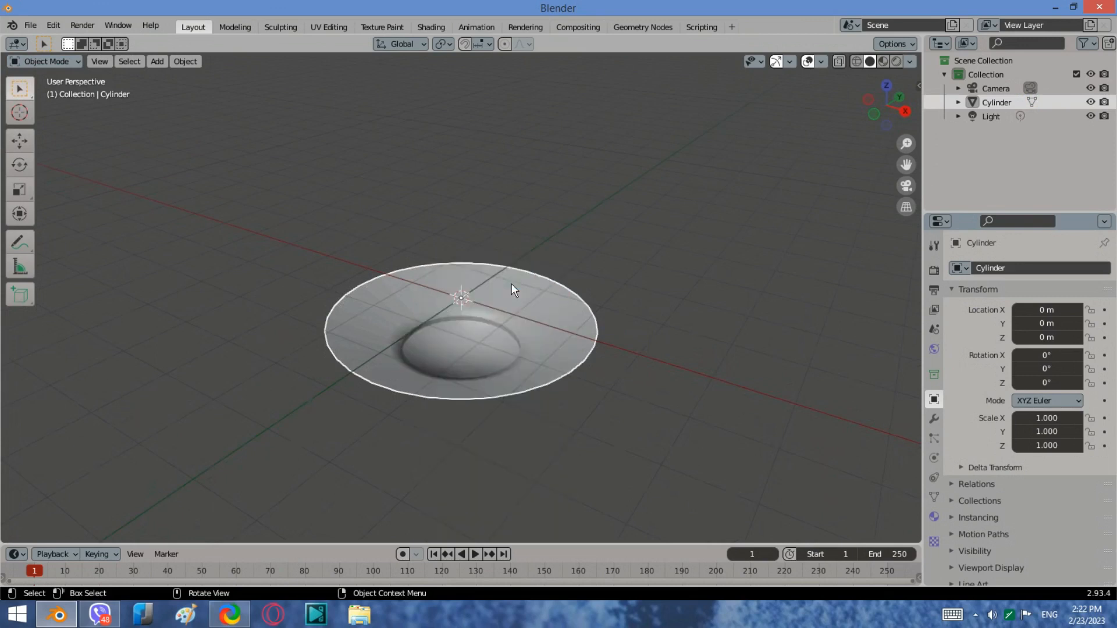
mouse_move(543, 305)
middle_down()
mouse_move(484, 296)
mouse_move(425, 267)
mouse_move(559, 296)
middle_up()
click(571, 273)
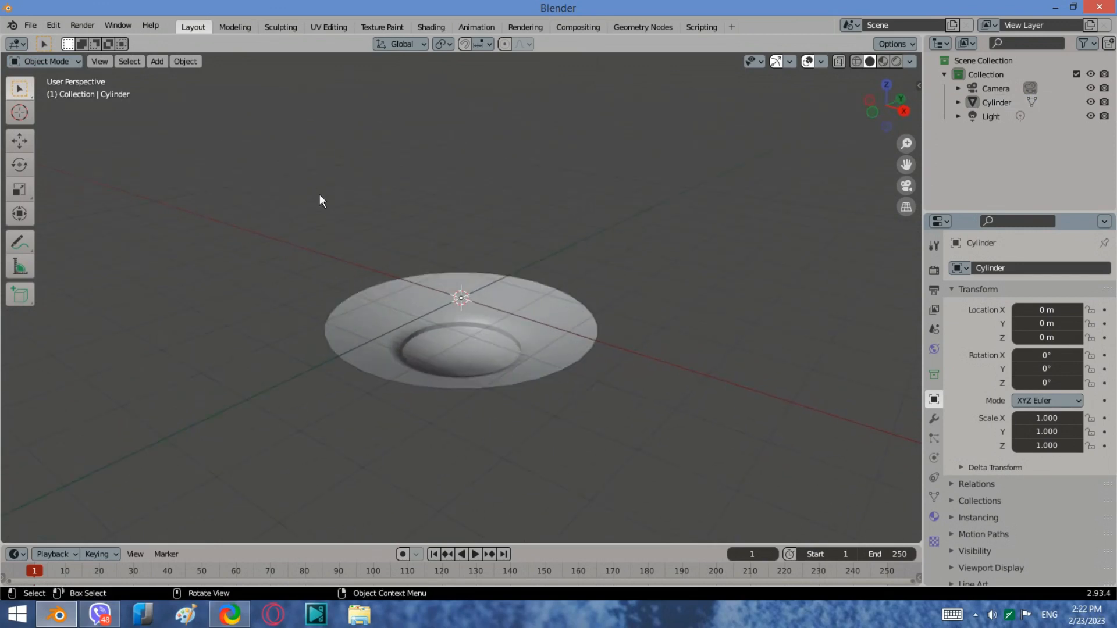
- Add a UV sphere with 12 segments and 12 rings and apply Shade Smooth to it
click(164, 61)
mouse_move(163, 75)
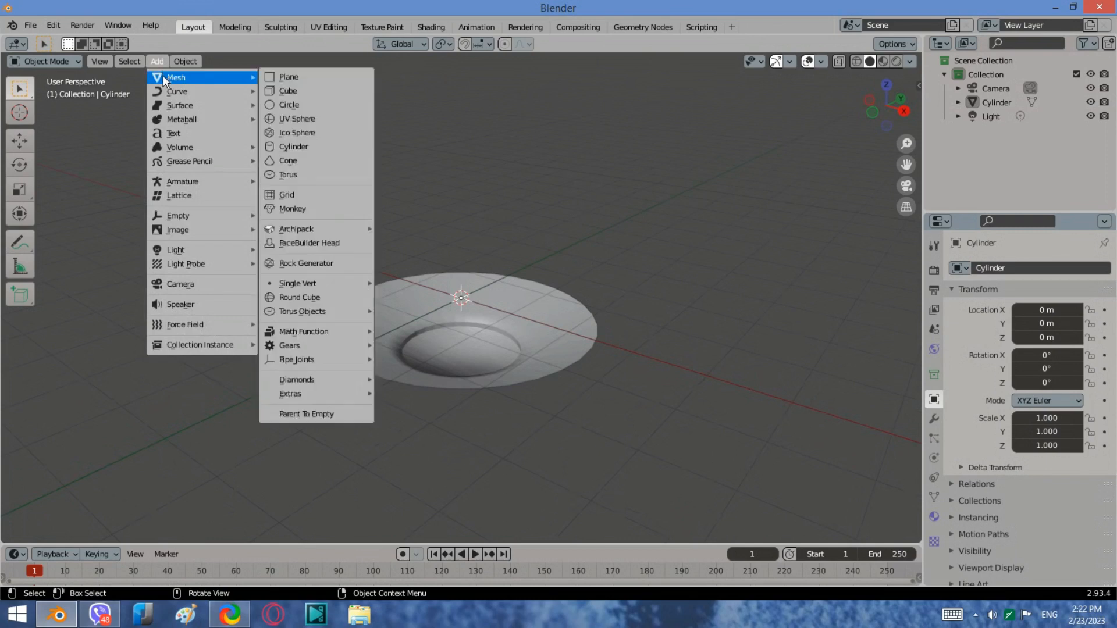
click(332, 120)
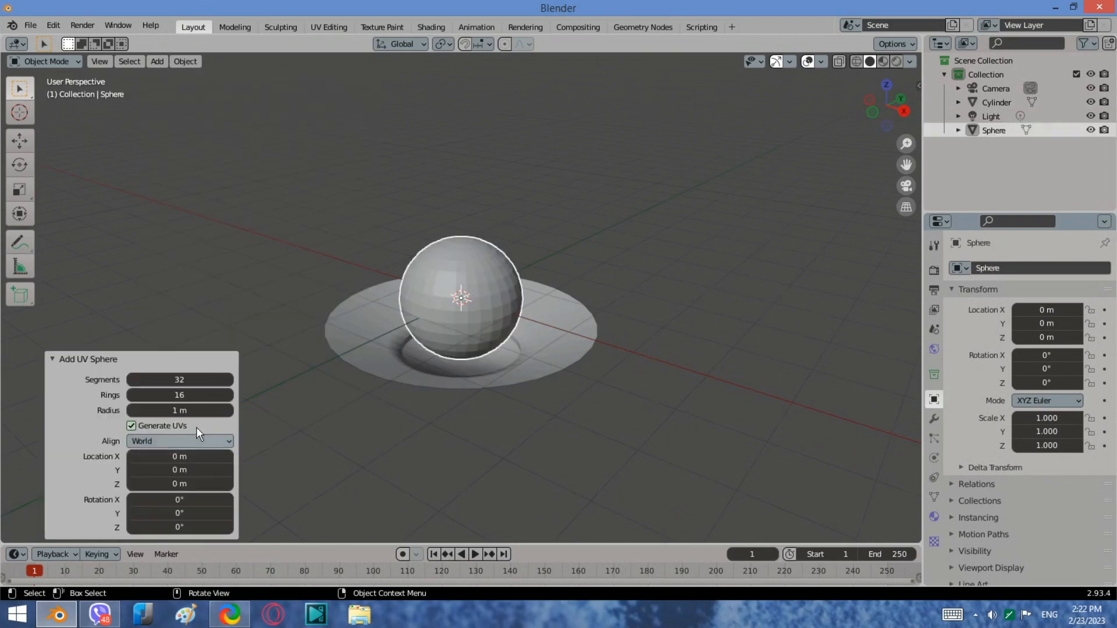
double_click(194, 384)
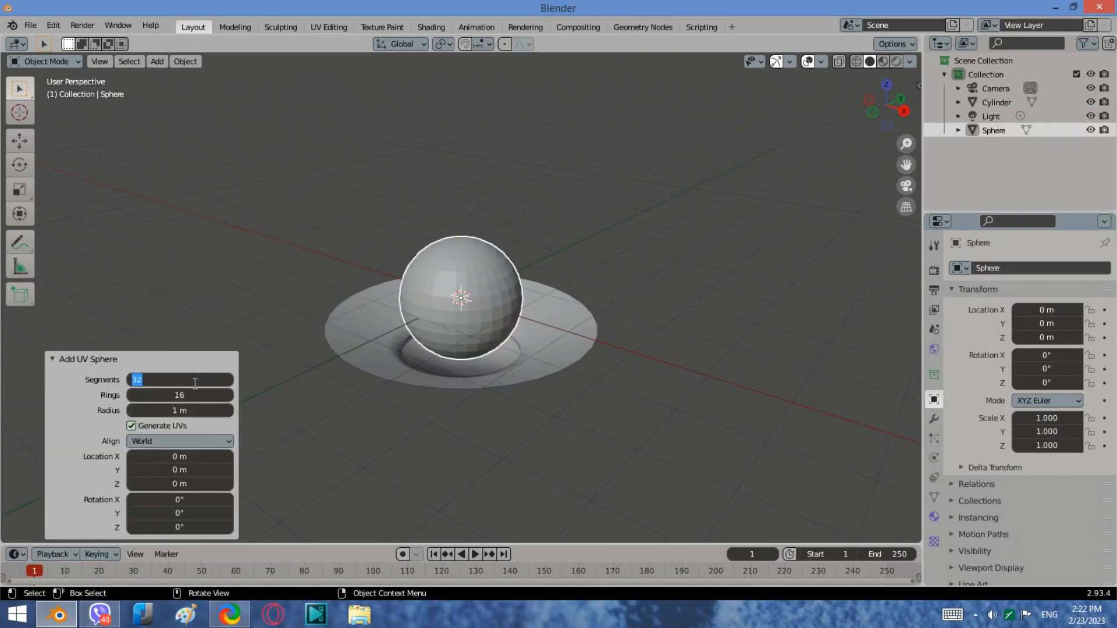
double_click(190, 393)
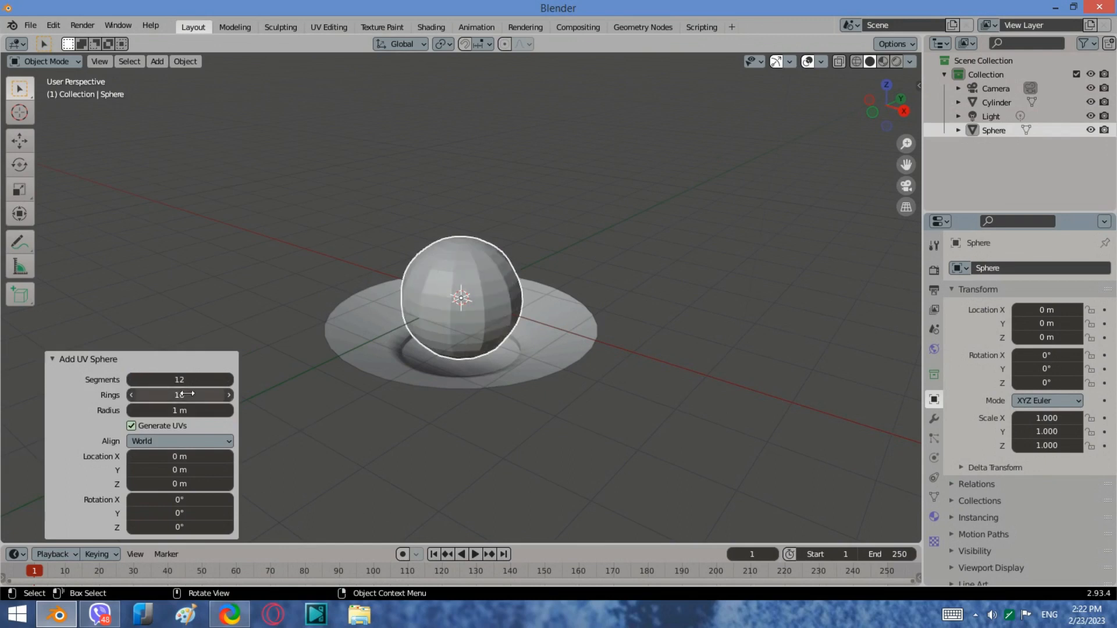
text(12)
key(Return)
right_click(458, 278)
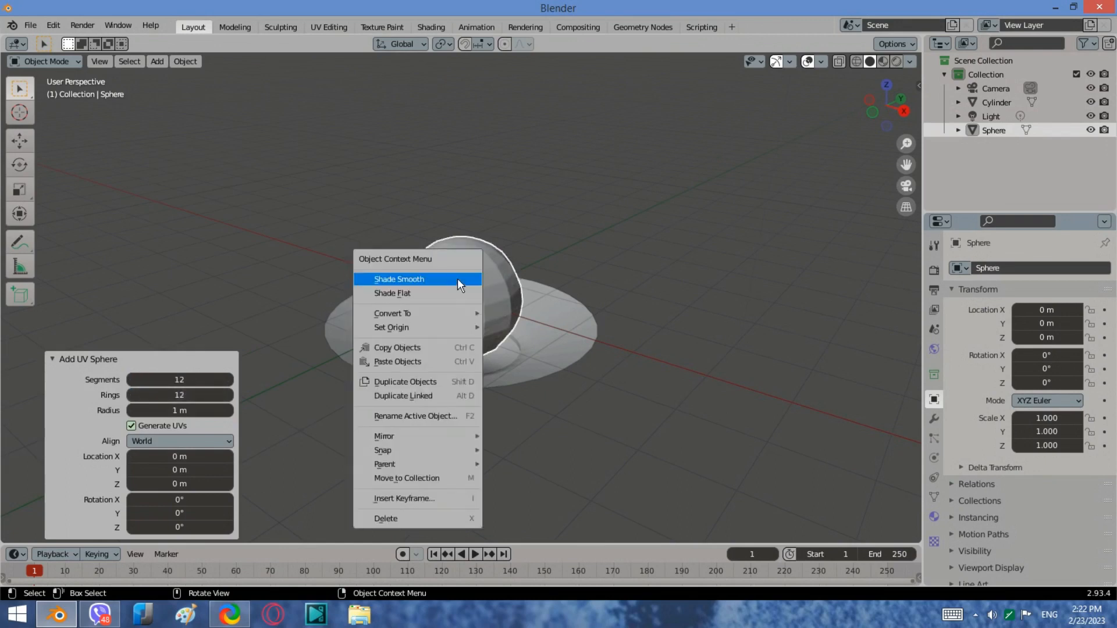
click(457, 279)
- Scale the sphere down to about 0.087 and raise it about 2.51 m along Z above the plate
key(s)
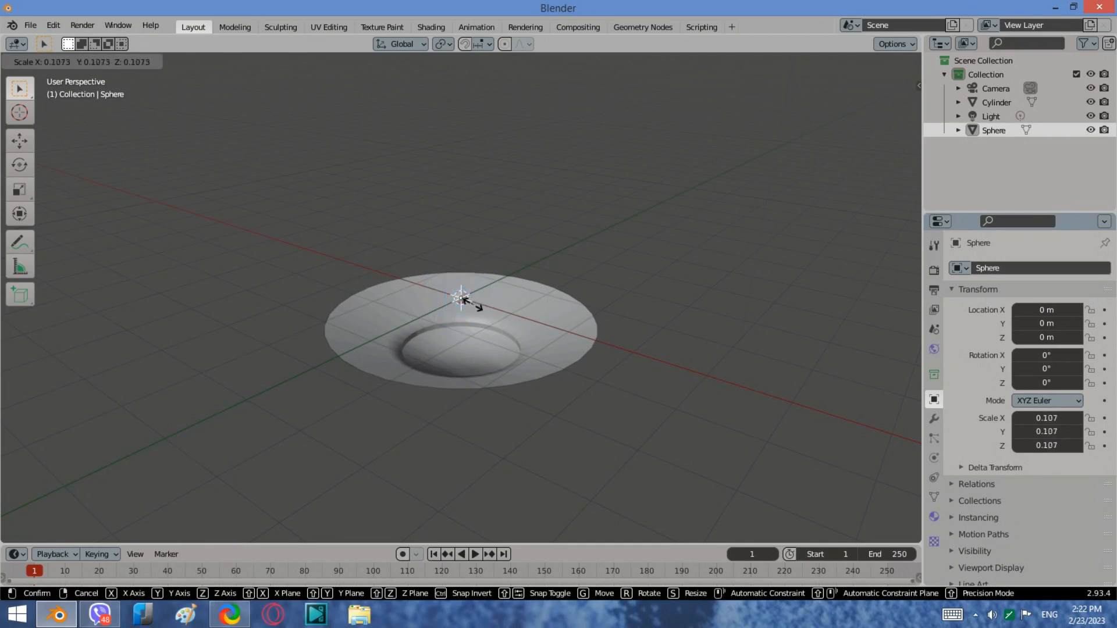
click(471, 301)
key(g)
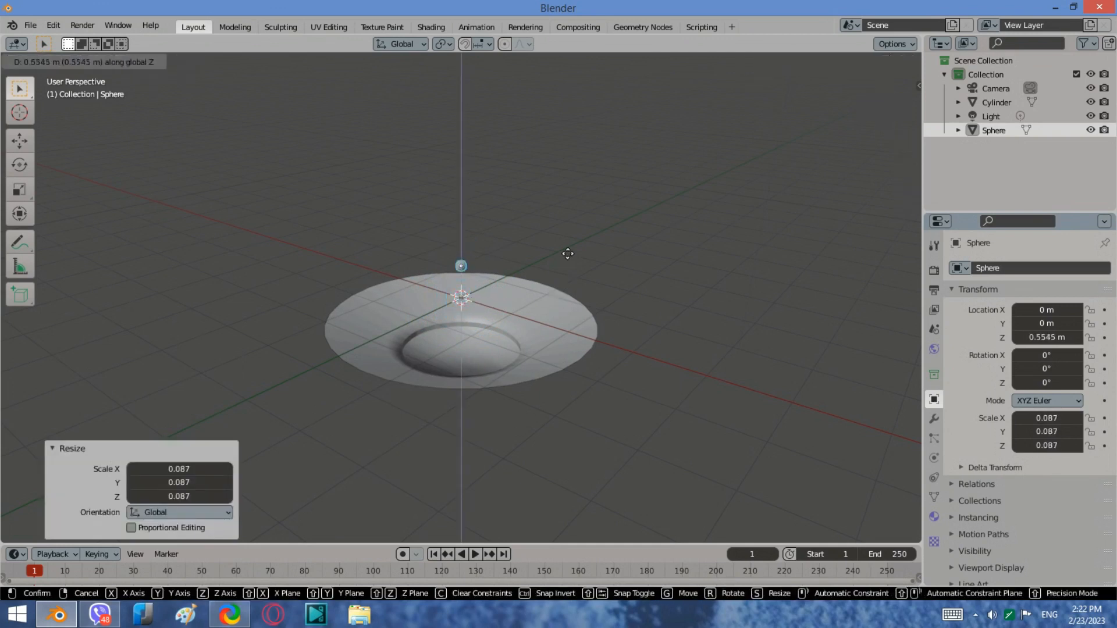
key(z)
click(563, 149)
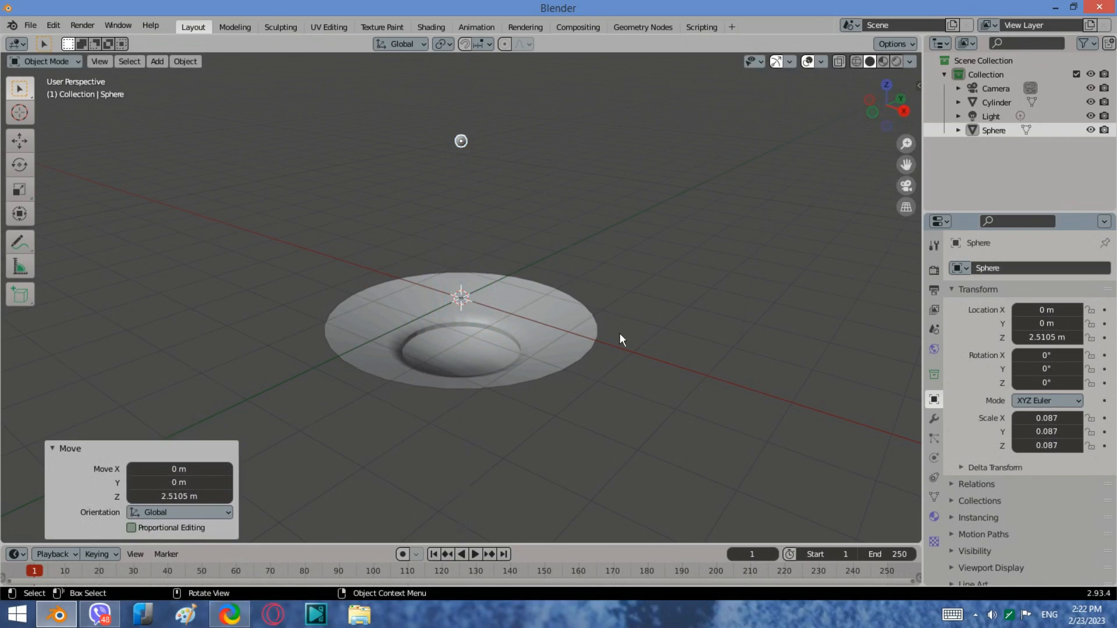
- Create a new material for the small sphere, rename it and give it a brown base color
click(934, 517)
click(1072, 331)
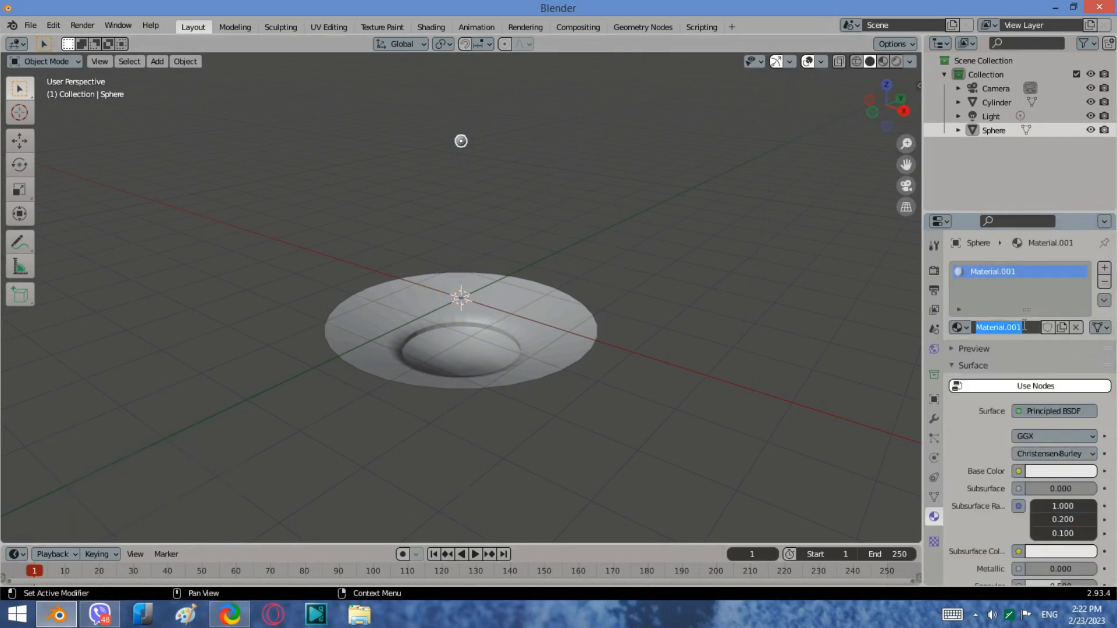
text(c)
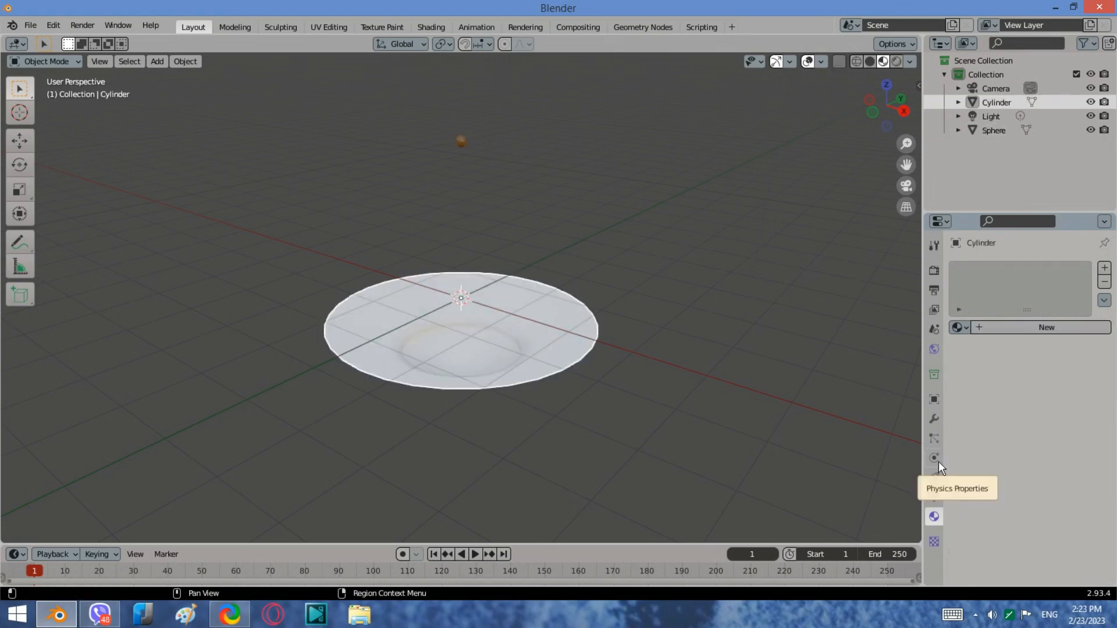
- Add Rigid Body physics to the plate and set its type to Passive
click(936, 460)
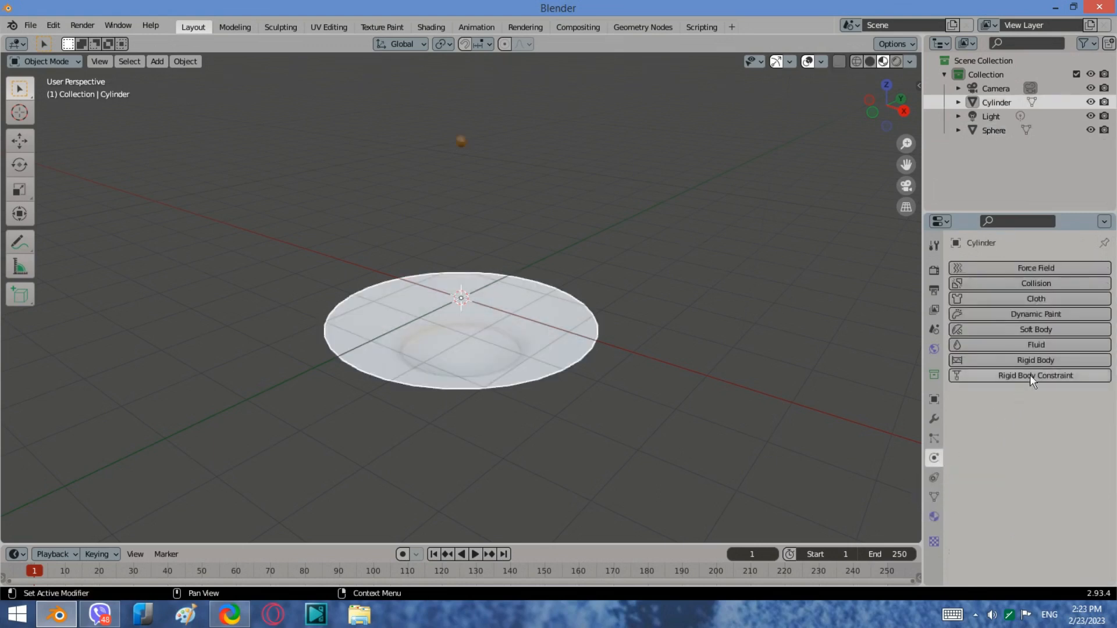
click(1045, 361)
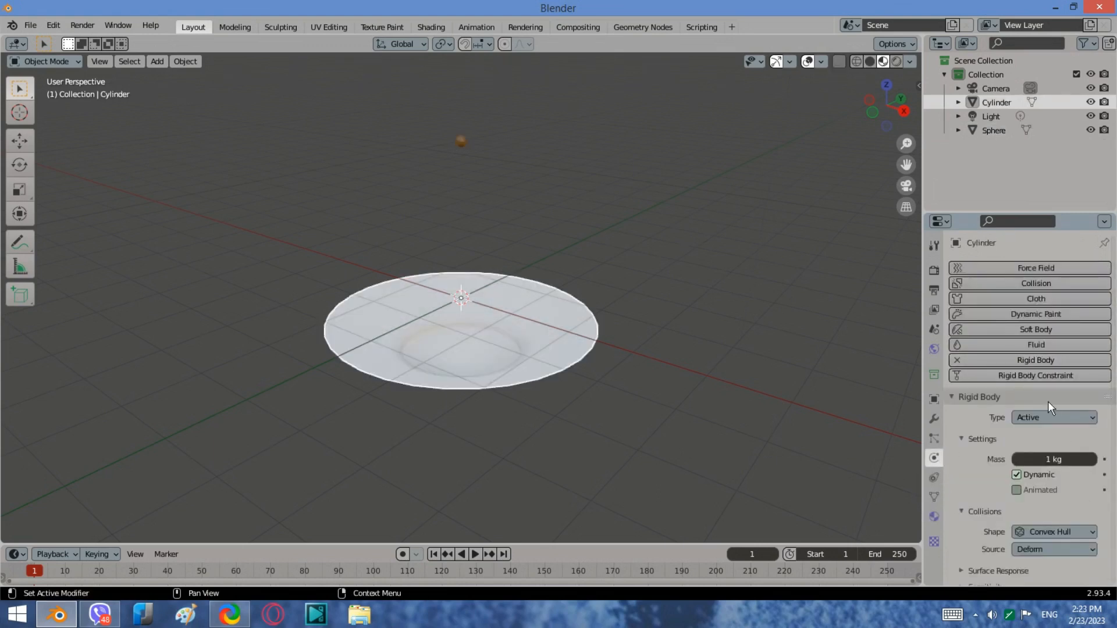
click(1049, 416)
click(1037, 447)
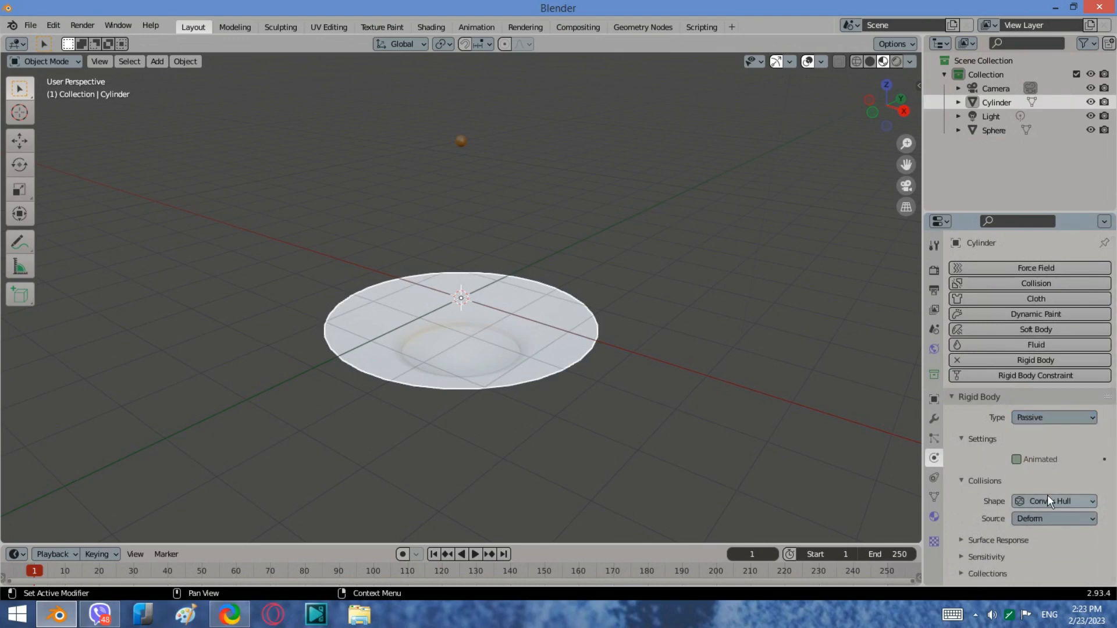
- Set the plate's rigid body collision shape to Mesh and deselect the plate
click(1049, 501)
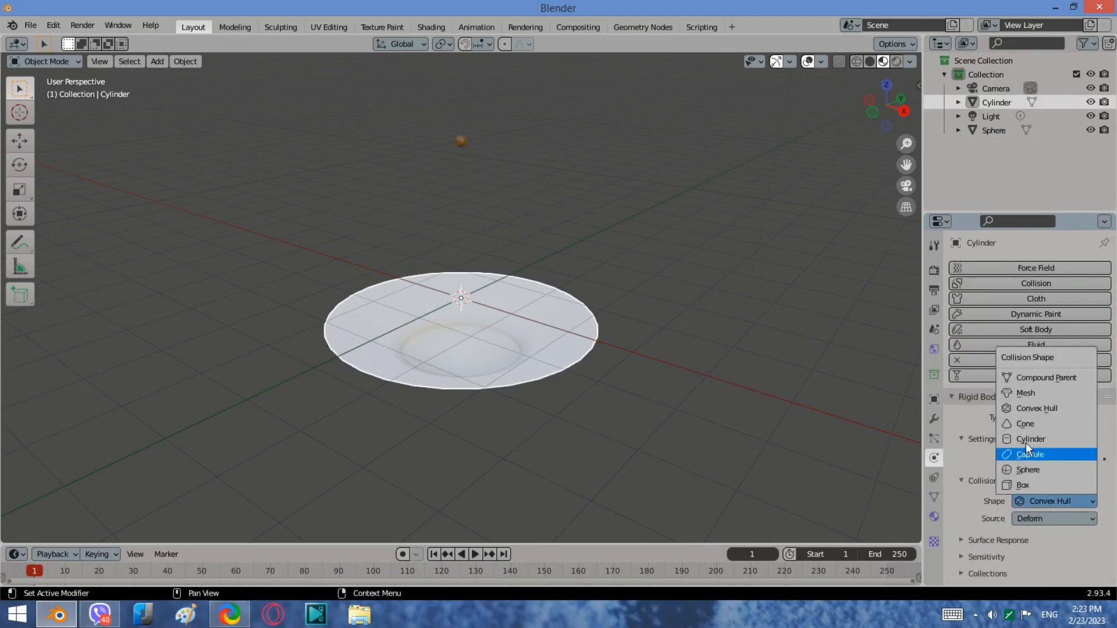
click(1039, 392)
click(601, 410)
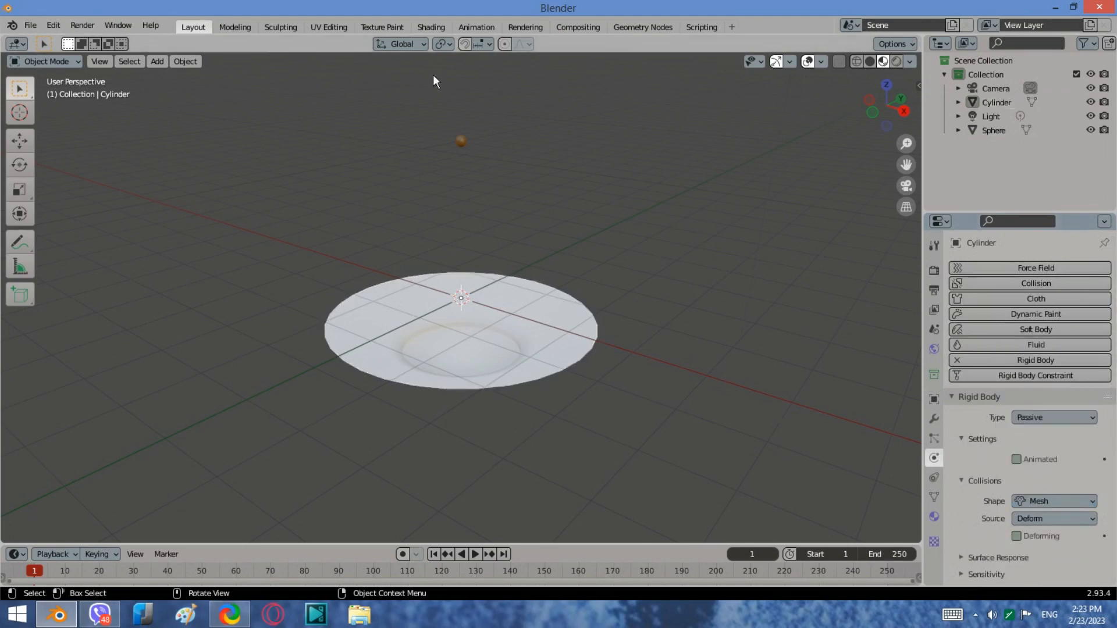
- Add active Rigid Body physics to the small ball with a mass of 0.1 kg and a Mesh collision shape
click(468, 141)
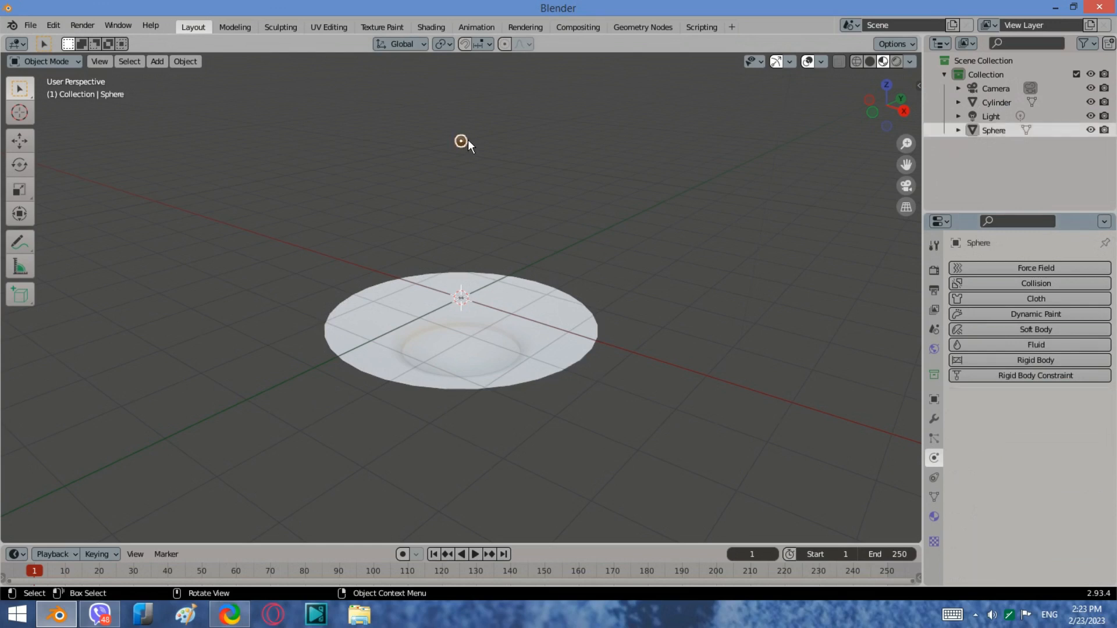
click(1035, 362)
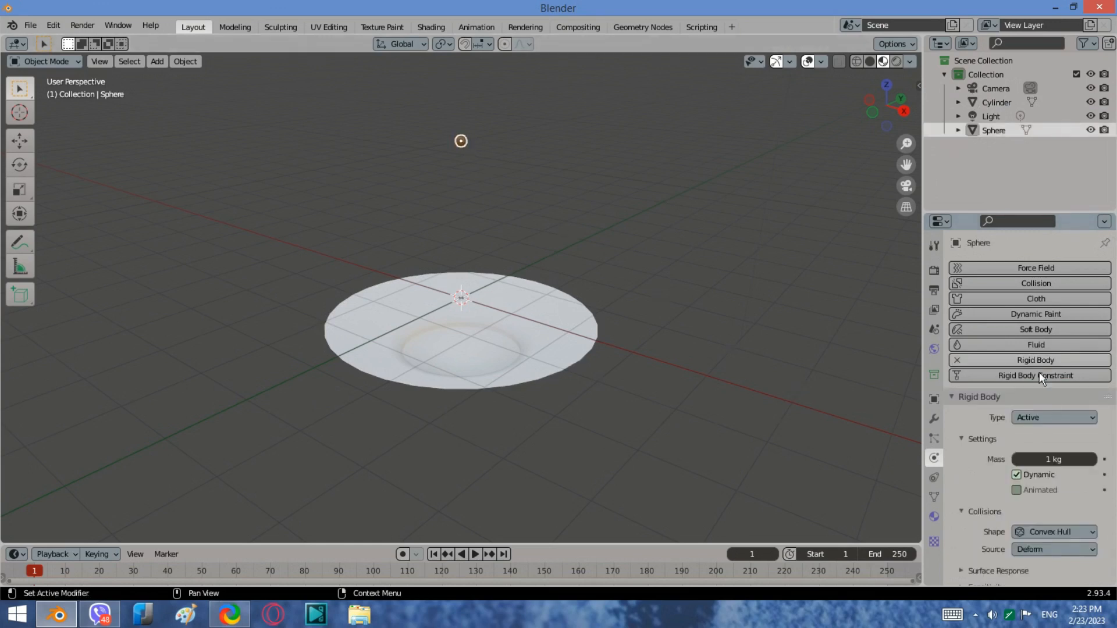
click(1061, 461)
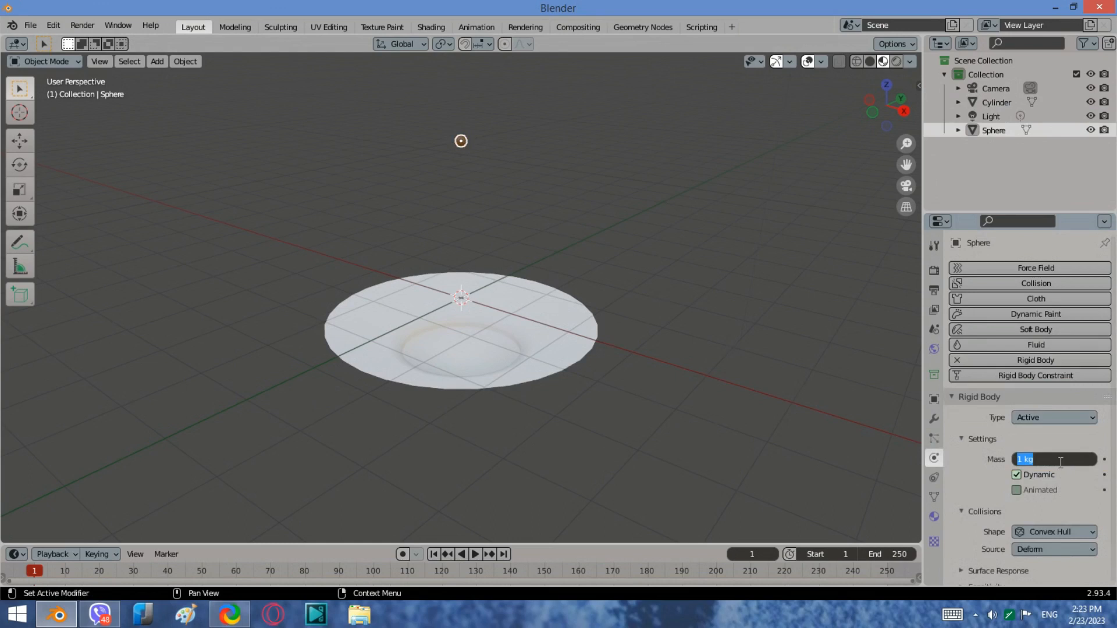
key(BackSpace)
text(.1)
key(Return)
click(1051, 530)
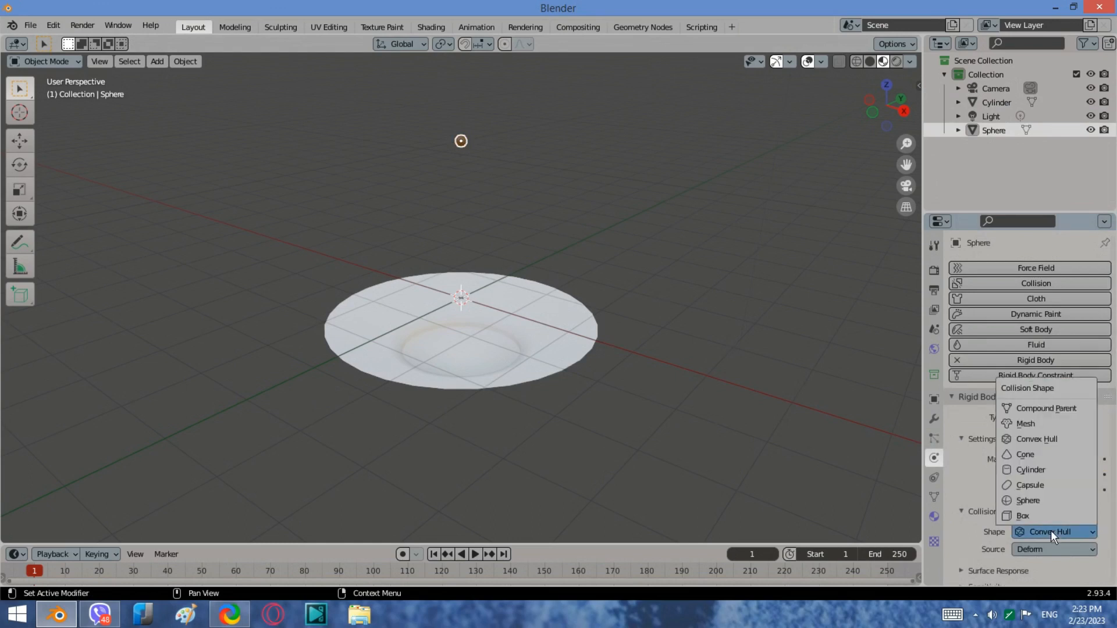
click(1034, 423)
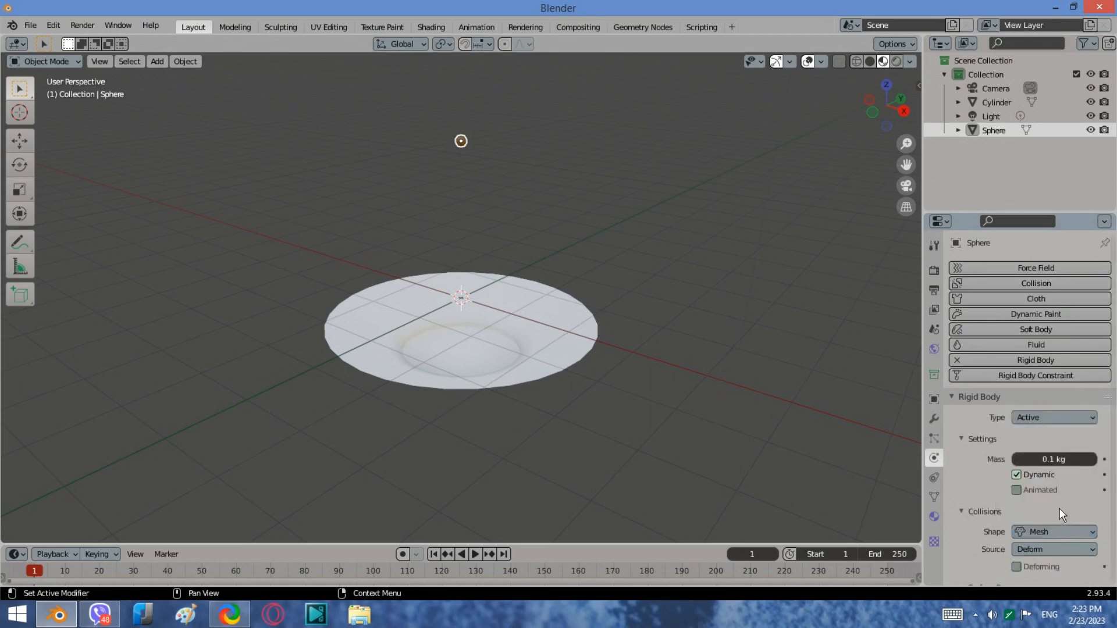
- Lower the ball's Surface Response friction to 0.020
scroll(1061, 512, down, 3)
click(962, 529)
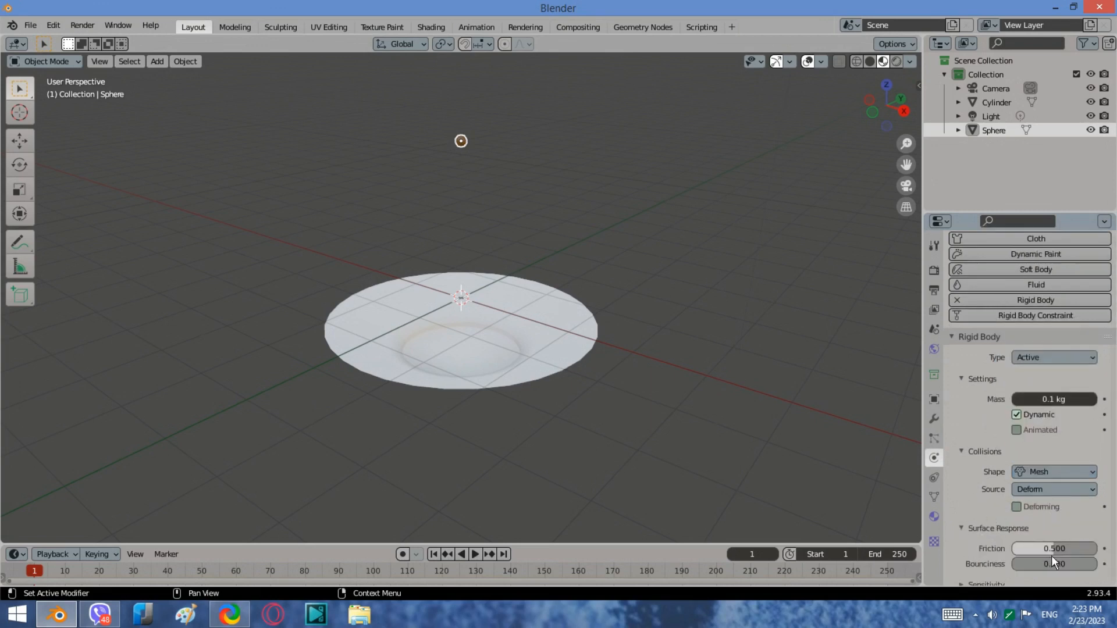
scroll(1052, 556, down, 1)
drag(1052, 521, 1017, 521)
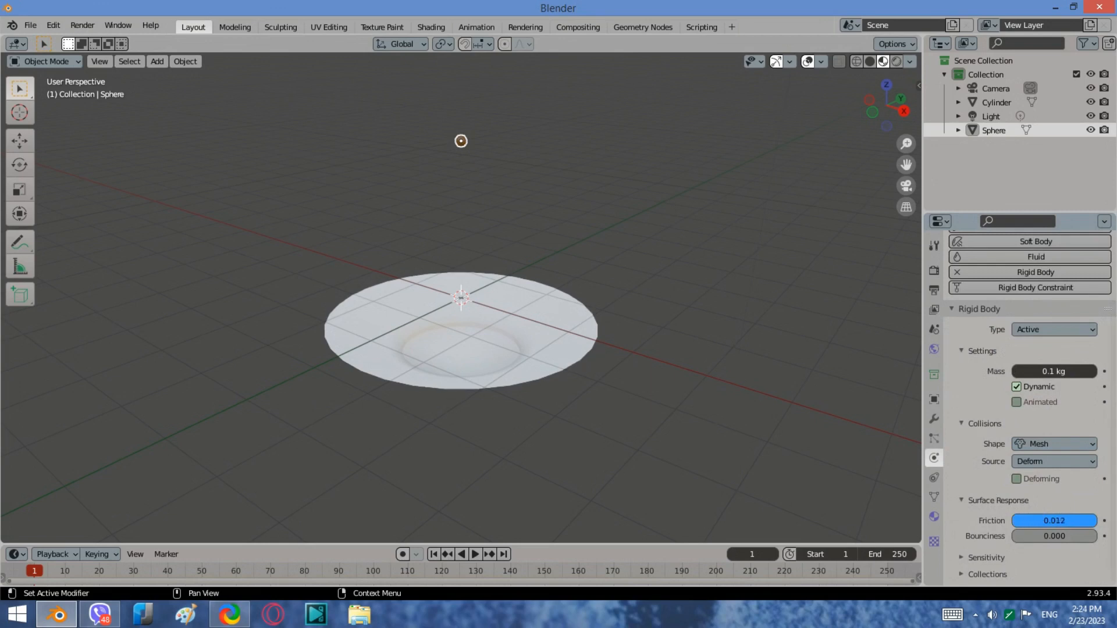
drag(1017, 521, 1013, 520)
scroll(1005, 538, down, 1)
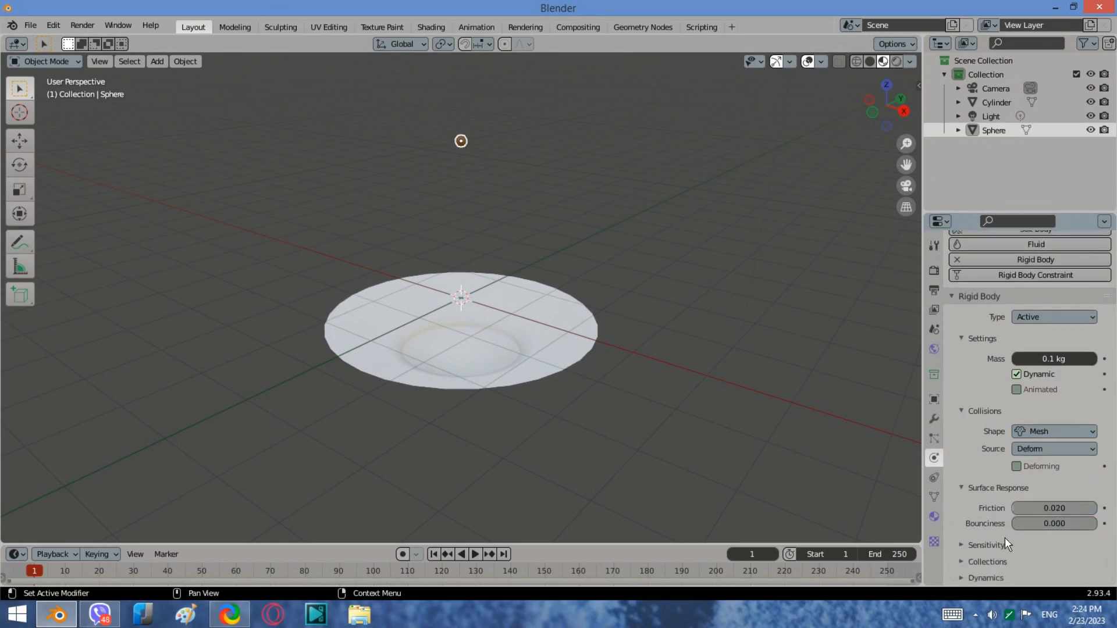
- Set the ball's Sensitivity margin to 0.005 m and its friction to 0
click(966, 545)
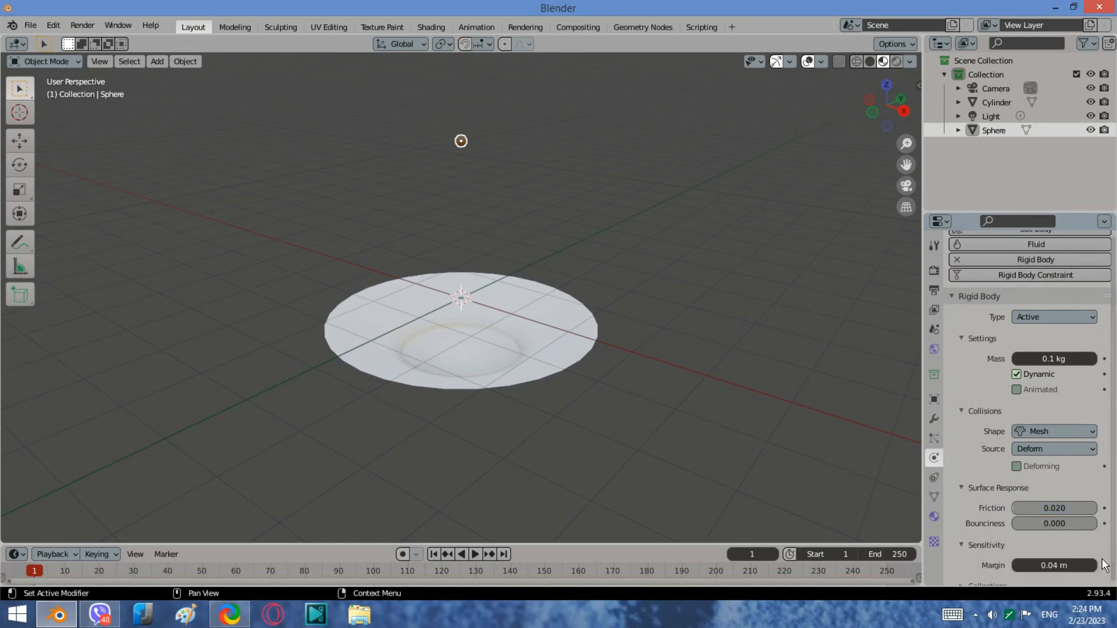
click(1082, 562)
text(05)
key(Return)
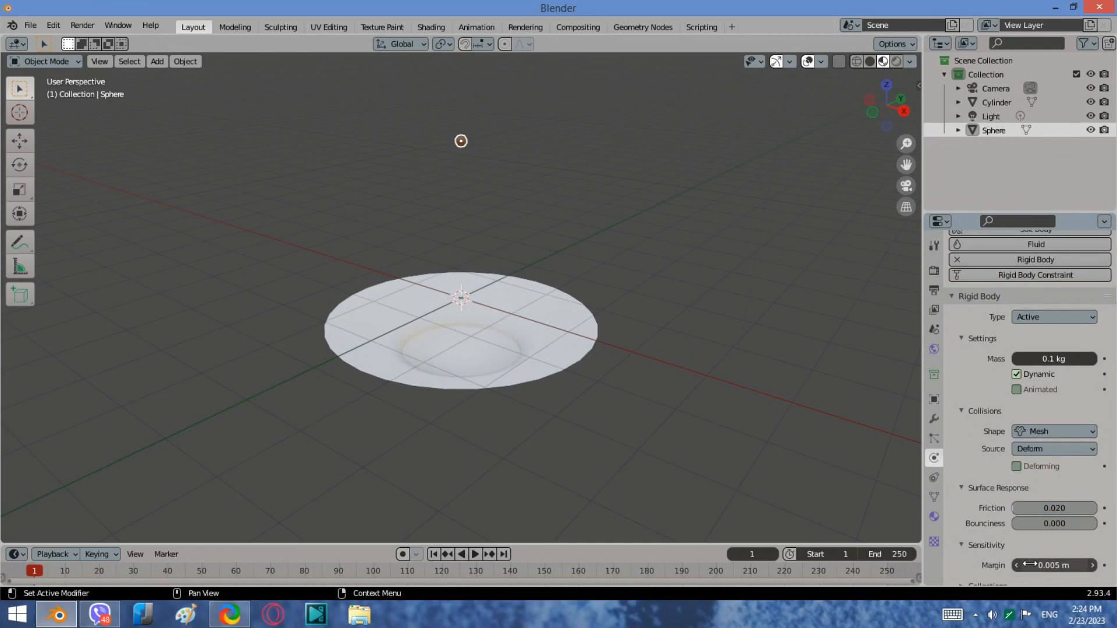
click(594, 317)
drag(1048, 502, 1009, 502)
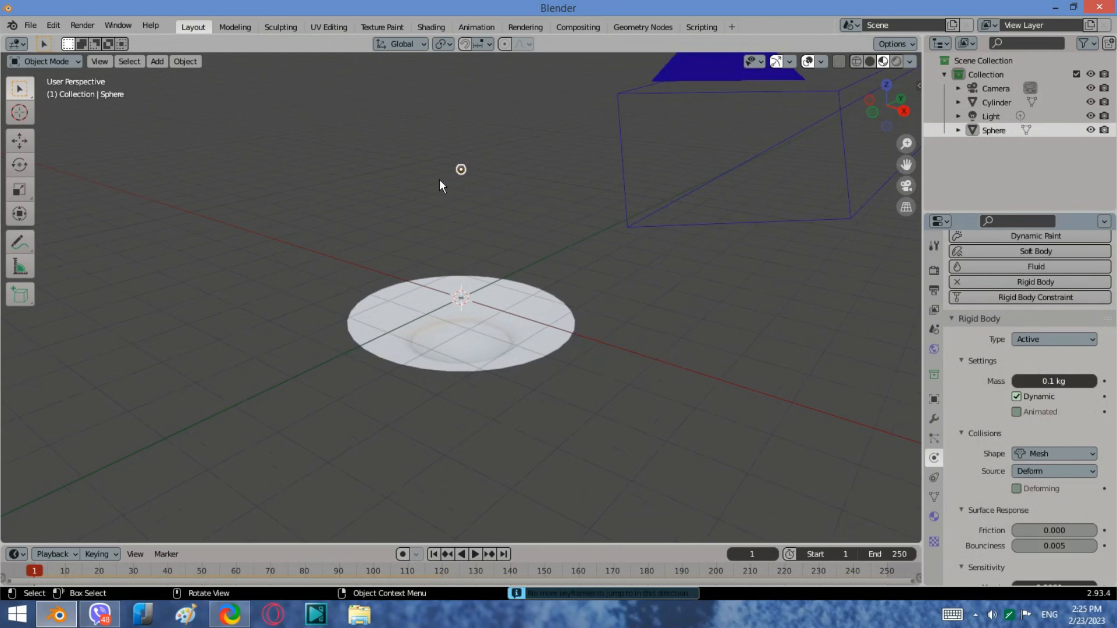
- Duplicate the ball about 0.24 m along X and duplicate the resulting pair about 0.17 m along negative Y
key(shift+d)
key(x)
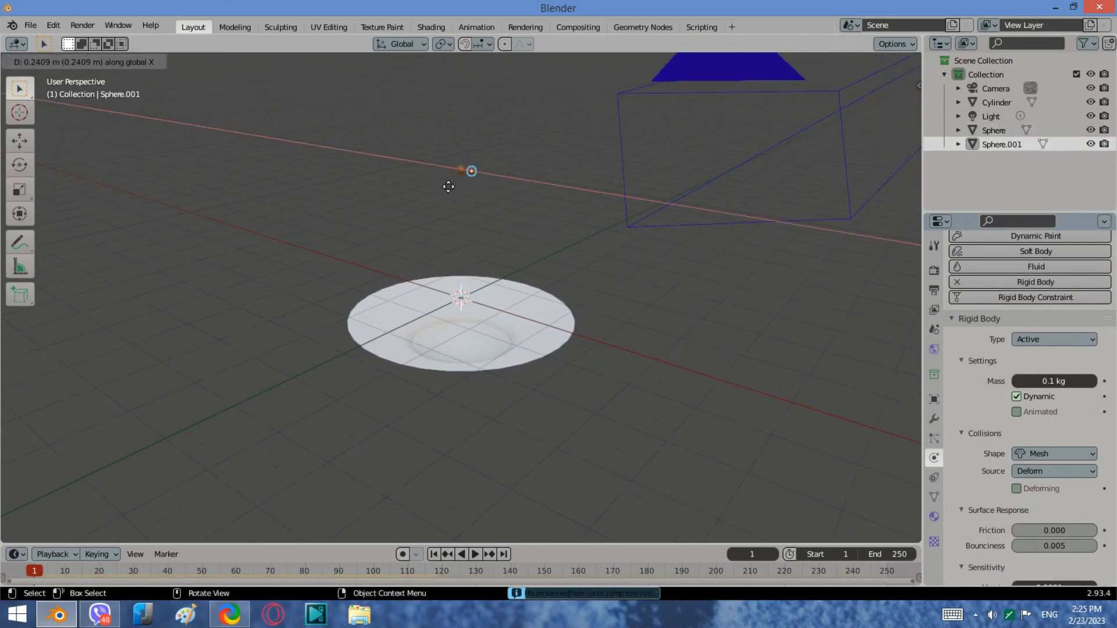
click(449, 186)
drag(503, 189, 441, 152)
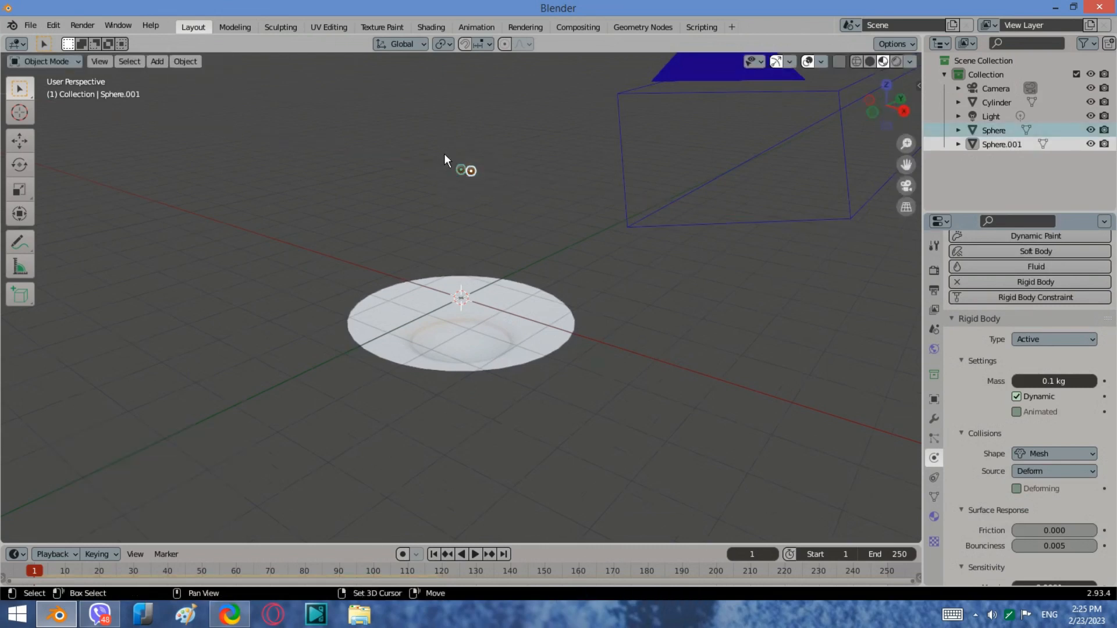
key(shift+d)
key(y)
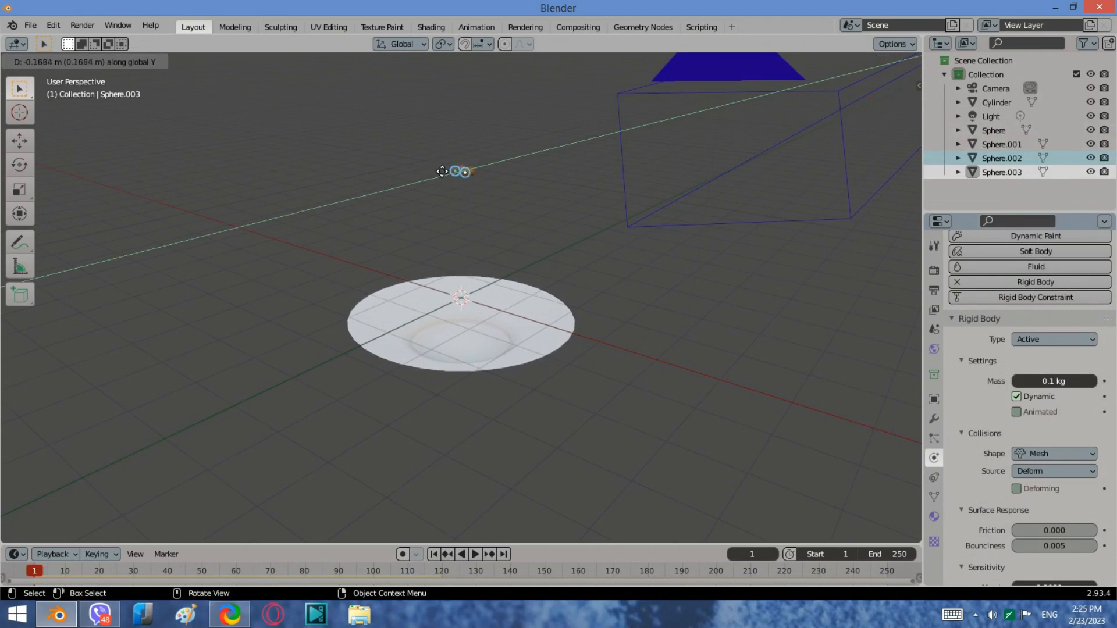
click(442, 171)
- Duplicate the four balls about 0.45 m along X and the resulting eight about 0.41 m along negative Y
drag(524, 195, 413, 149)
key(shift+d)
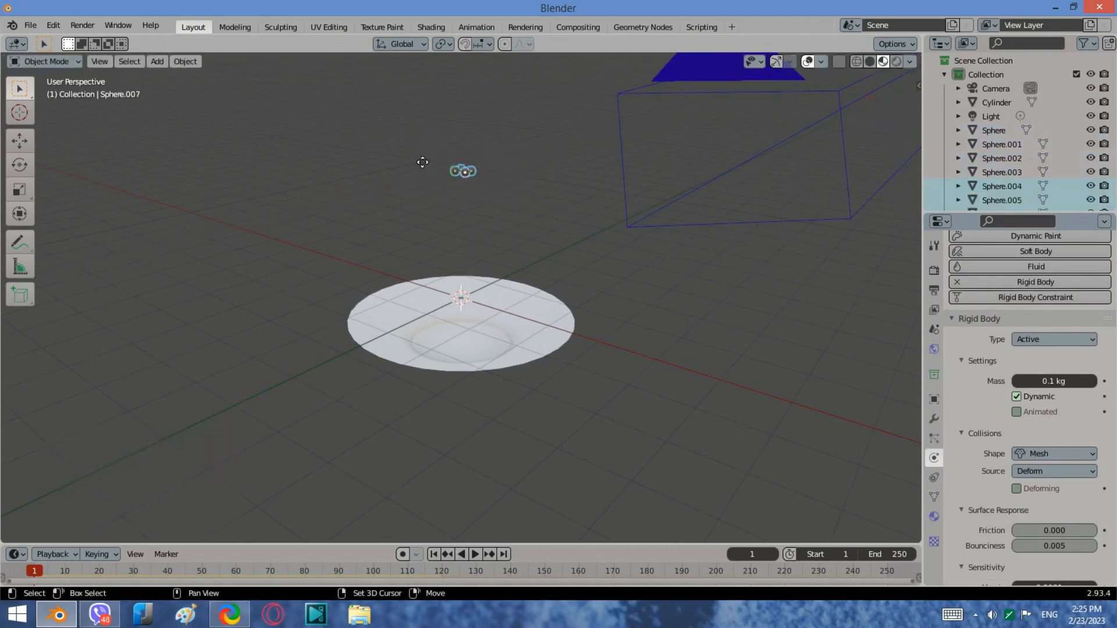
key(x)
click(441, 173)
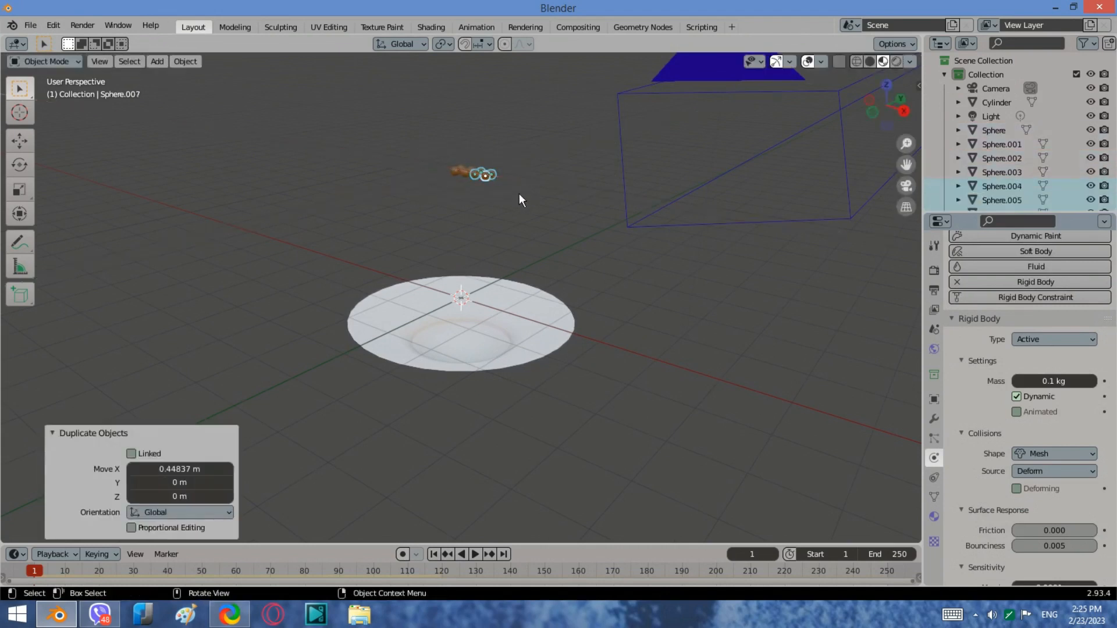
drag(519, 193, 381, 121)
key(shift+d)
key(y)
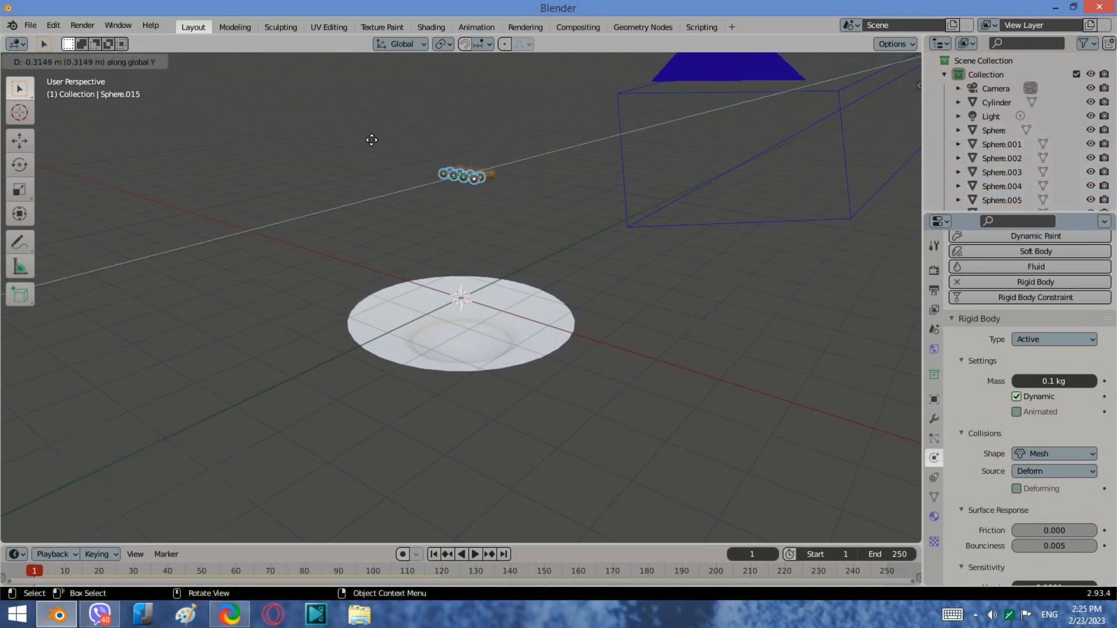
click(372, 145)
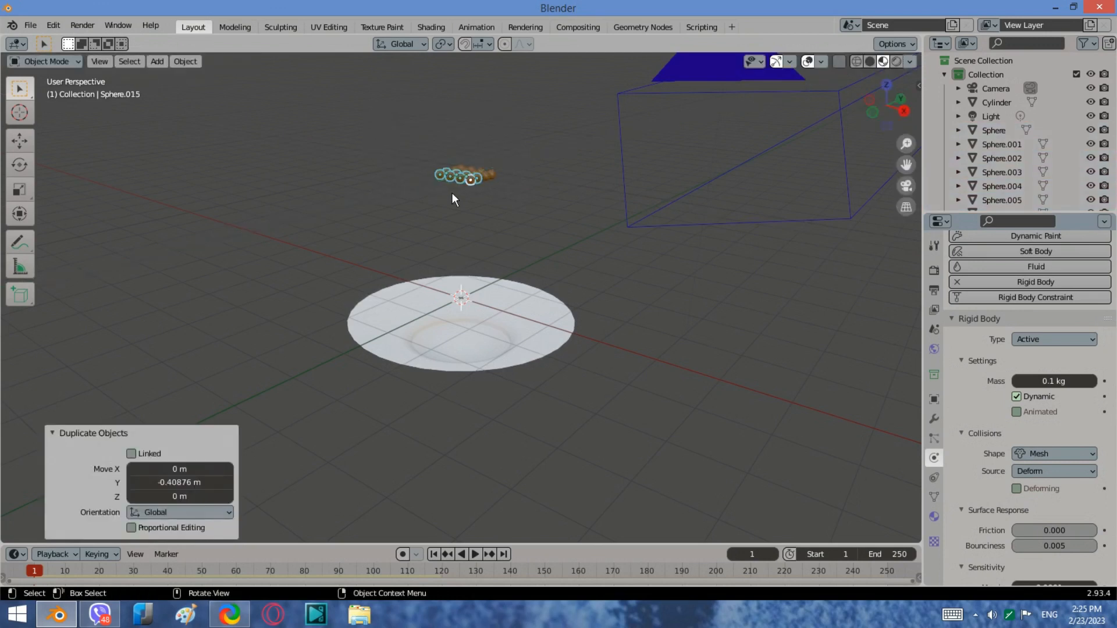
- Duplicate the sixteen balls about 0.90 m along X and duplicate the resulting block along negative Y to form an 8 by 8 layer
drag(522, 206, 320, 58)
key(shift+d)
key(x)
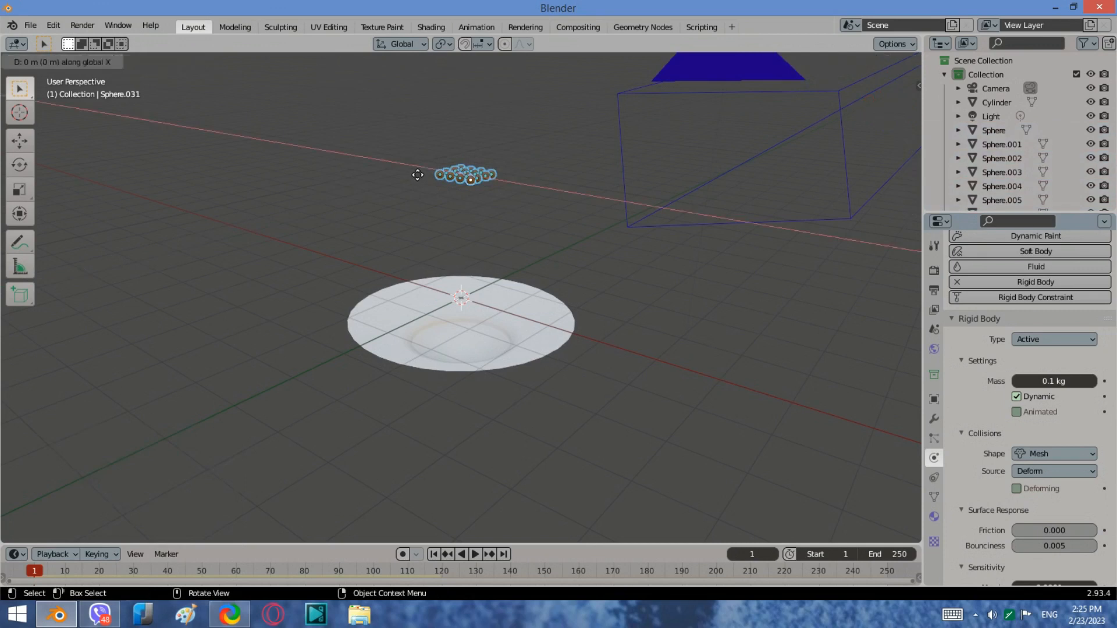
click(458, 181)
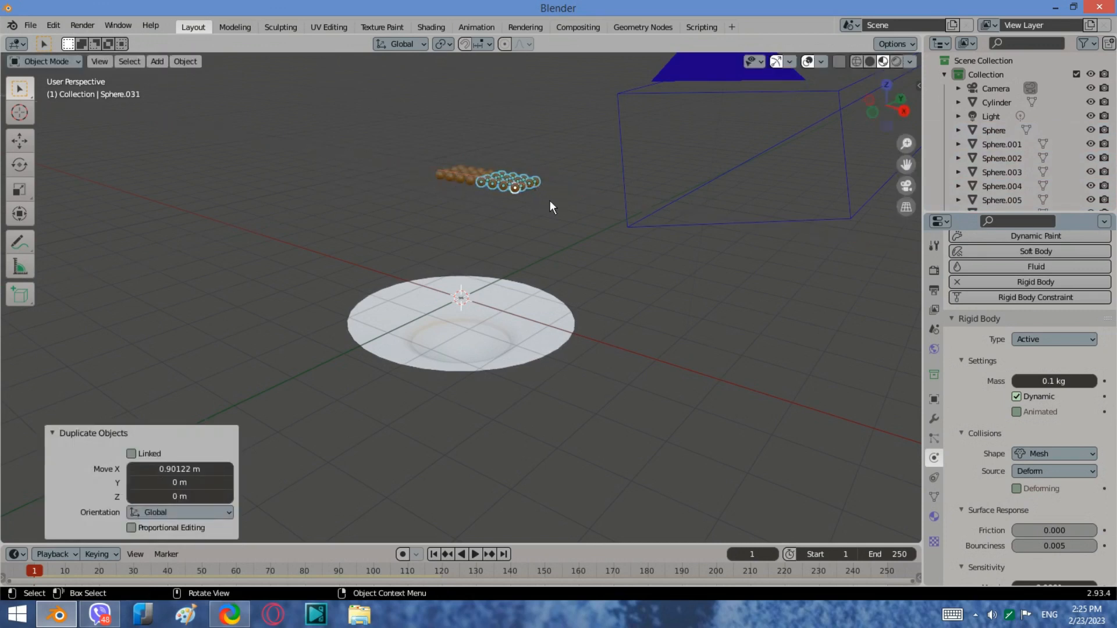
drag(550, 200, 391, 110)
key(shift+d)
key(y)
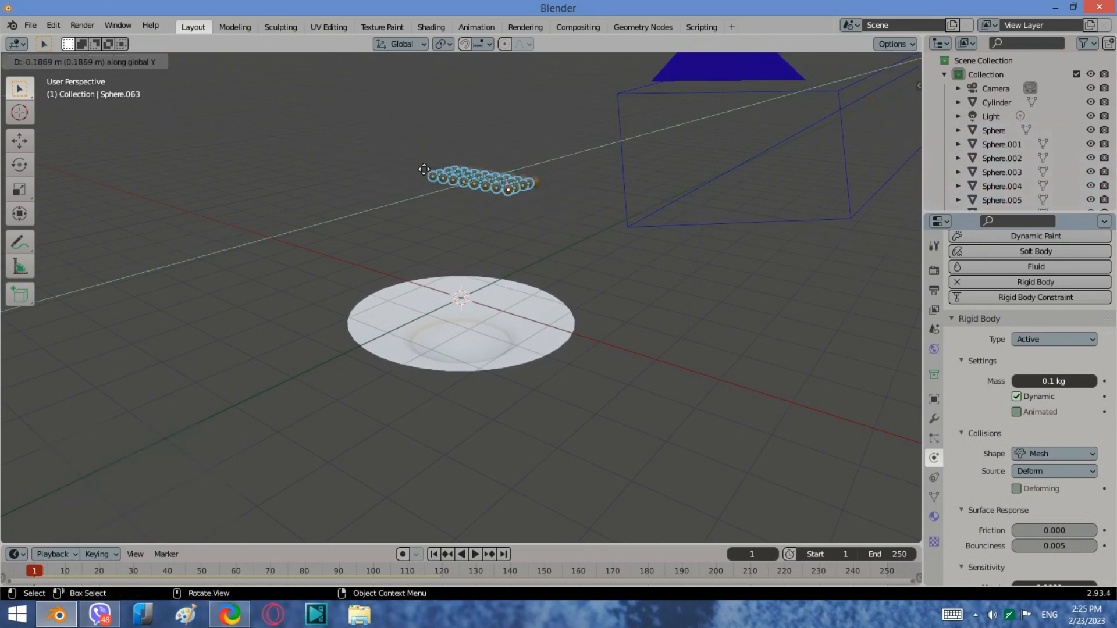
click(413, 186)
- Duplicate the whole layer of balls about 0.14 m upward along Z
click(551, 218)
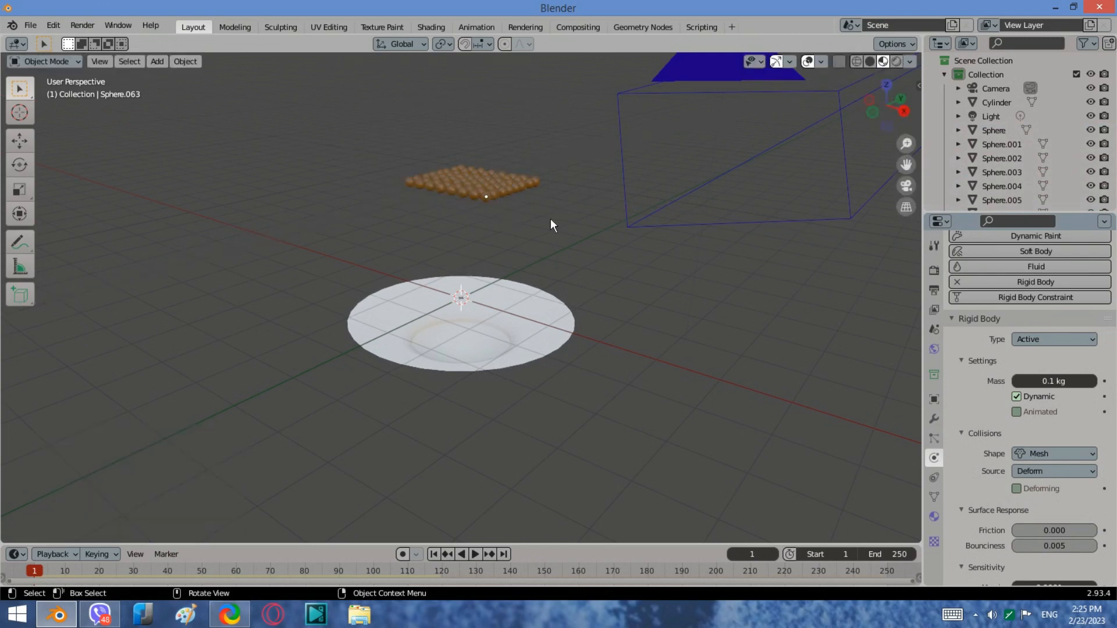
drag(497, 227, 337, 103)
key(shift+d)
key(z)
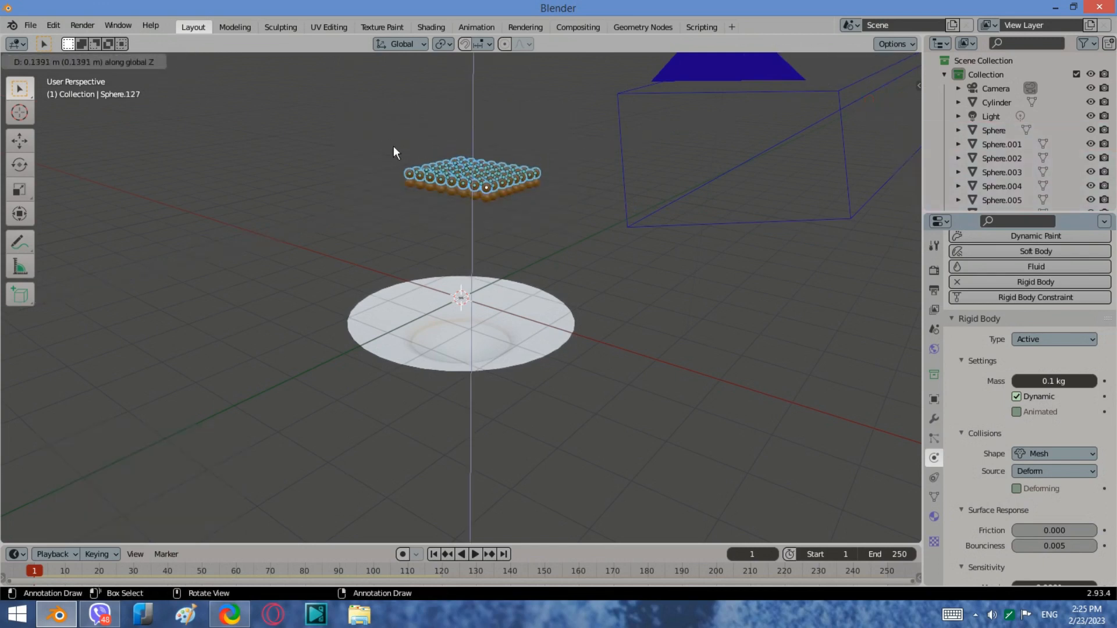
click(517, 194)
- Select all the balls and, in top view, move them about -0.65 m in X and 0.63 m in Y to centre them over the plate
drag(575, 239, 406, 140)
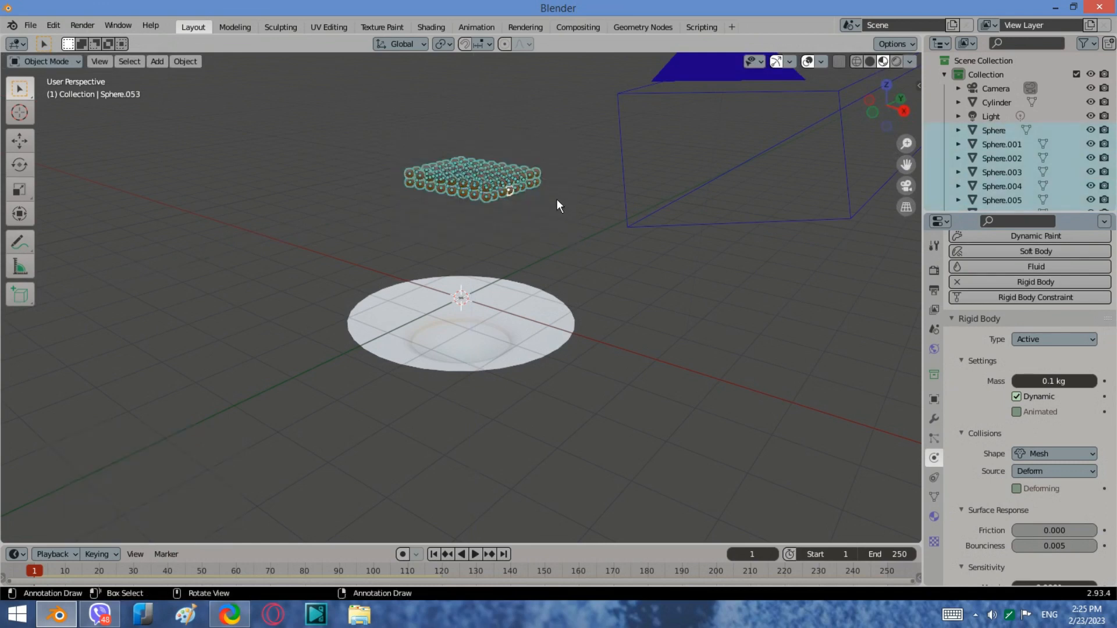
key(KP_7)
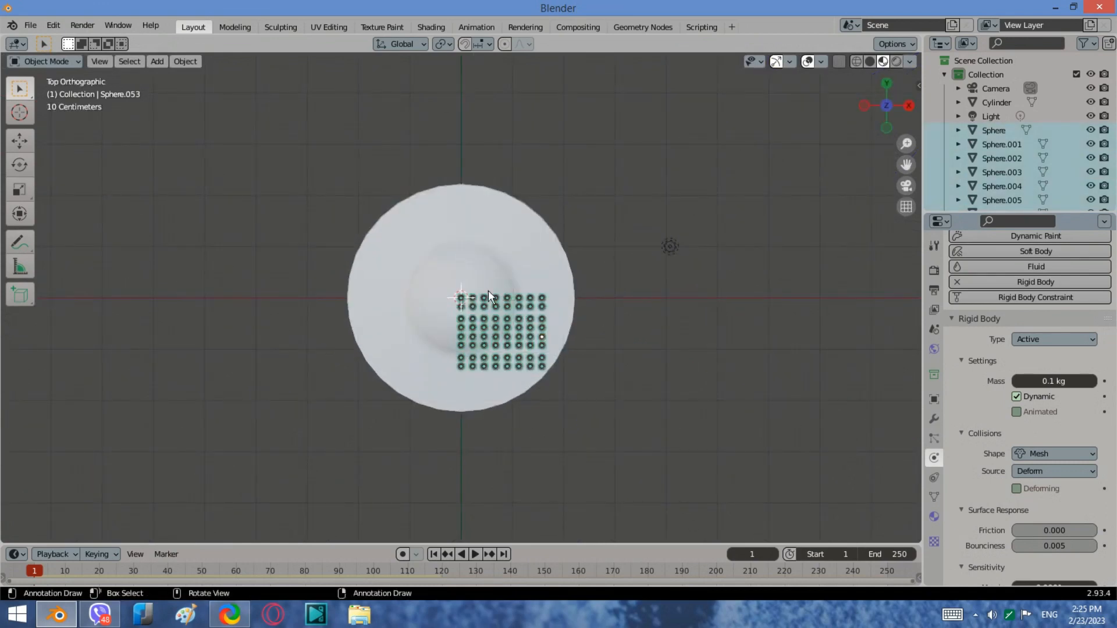
key(g)
click(470, 297)
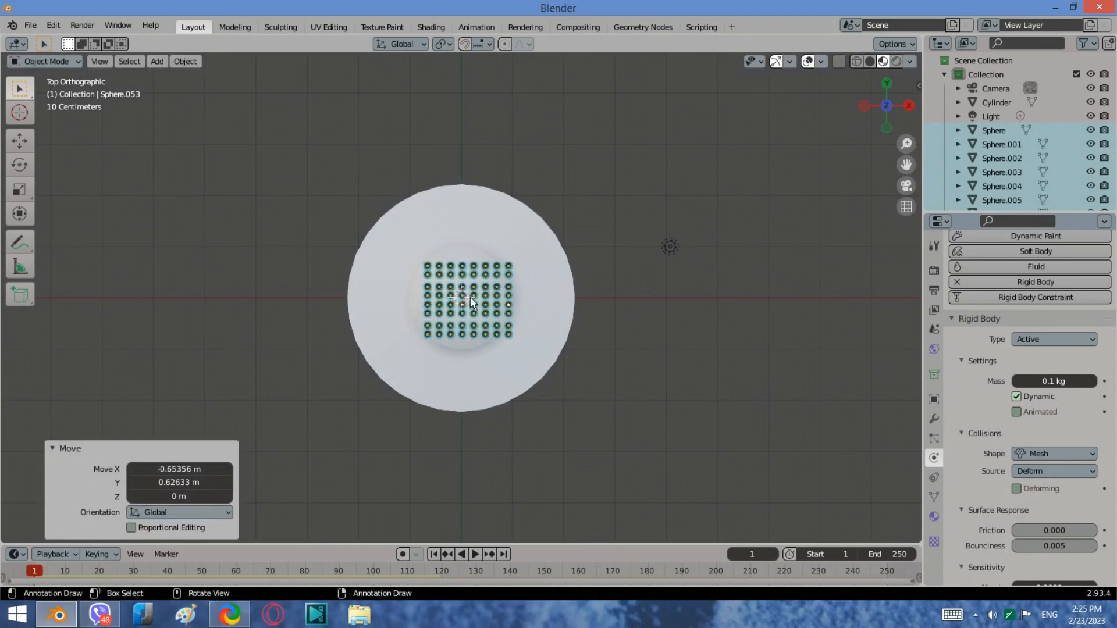
- Play the rigid body simulation from the first frame in a side view and pause it at frame 32
click(436, 556)
click(474, 556)
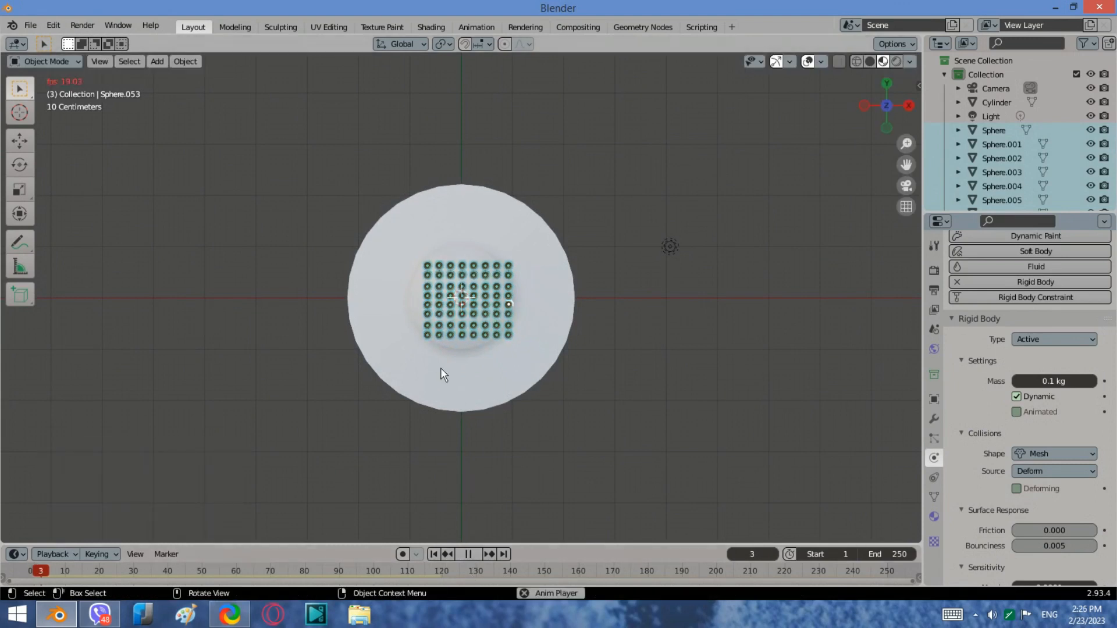
click(470, 554)
click(434, 554)
middle_drag(561, 388, 471, 236)
key(space)
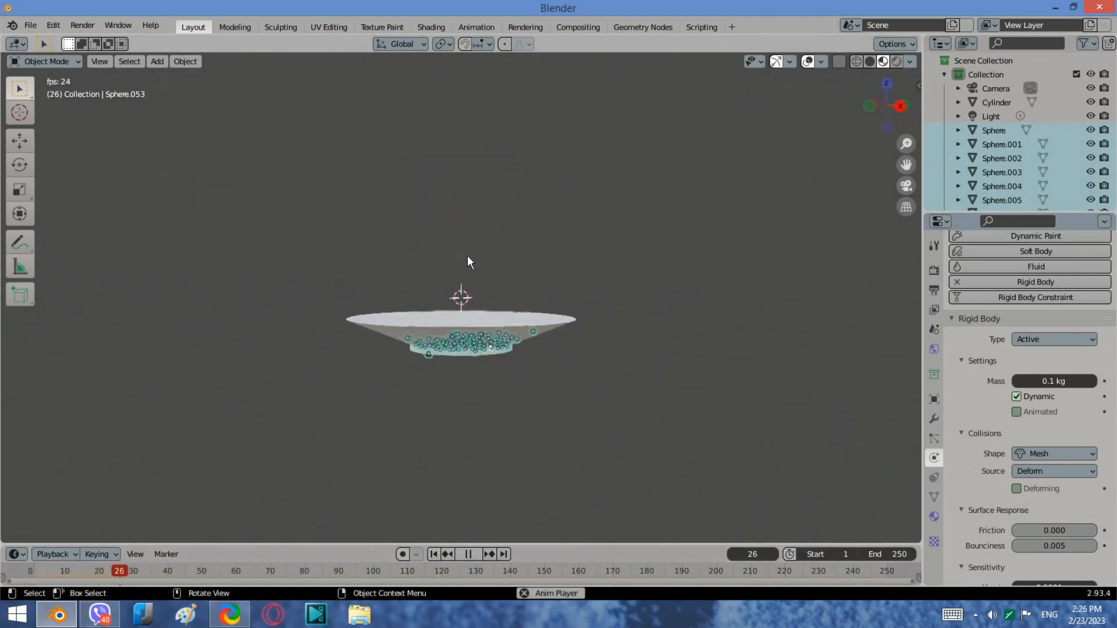
middle_drag(481, 521, 476, 551)
click(477, 552)
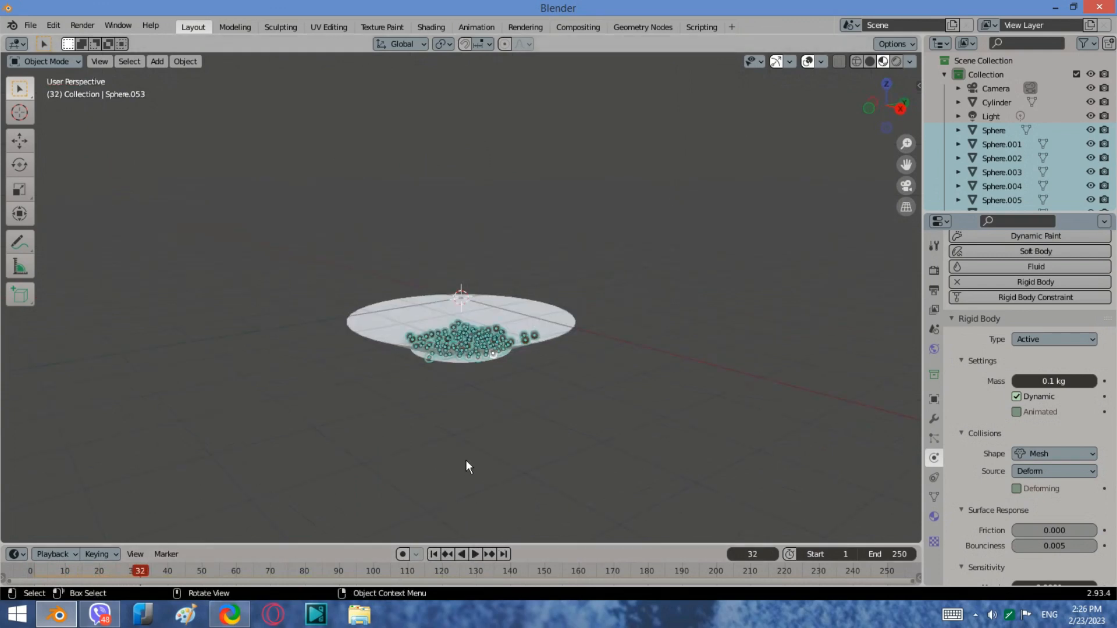
- Deselect the balls, run the simulation on to frame 37 and examine the balls in the plate from several angles
scroll(457, 345, up, 2)
scroll(458, 345, up, 1)
middle_drag(457, 345, 510, 428)
click(586, 463)
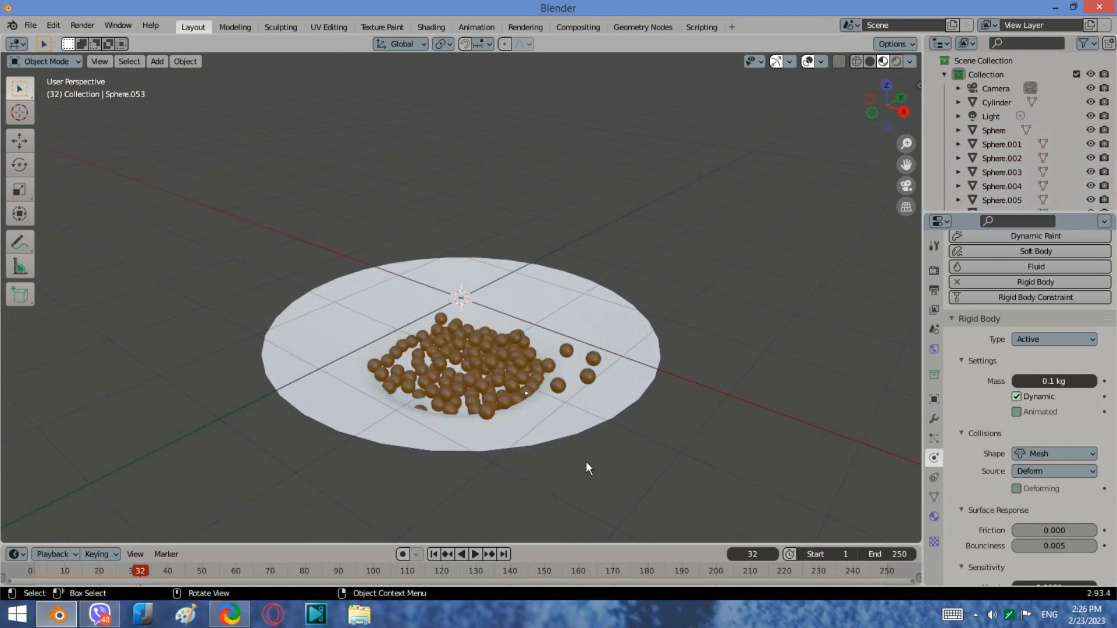
middle_drag(585, 462, 334, 432)
key(space)
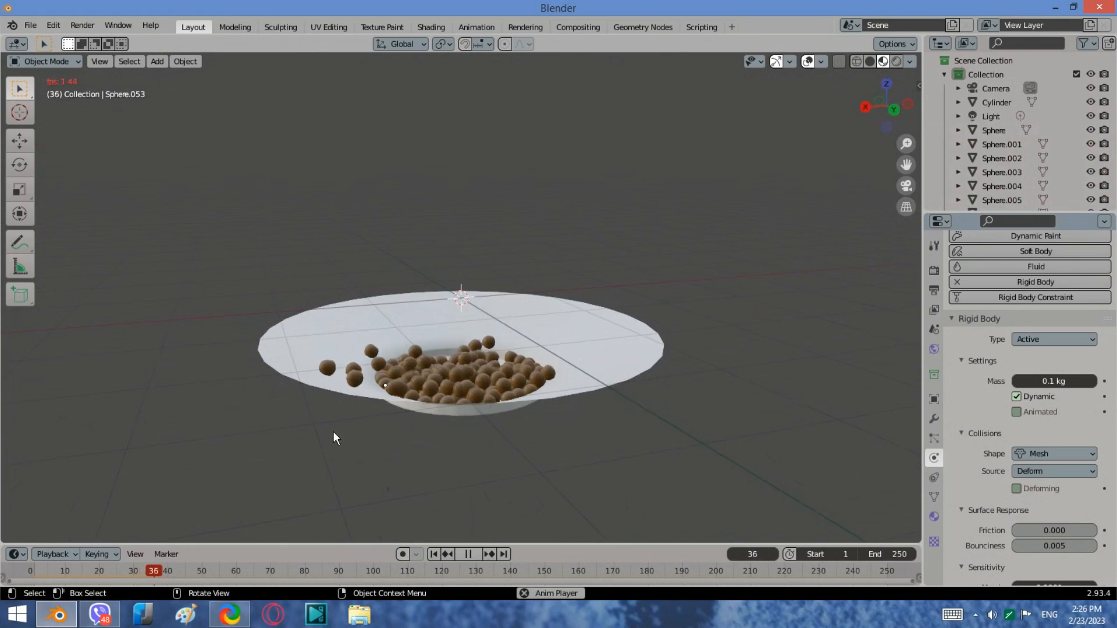
key(space)
middle_drag(341, 457, 635, 480)
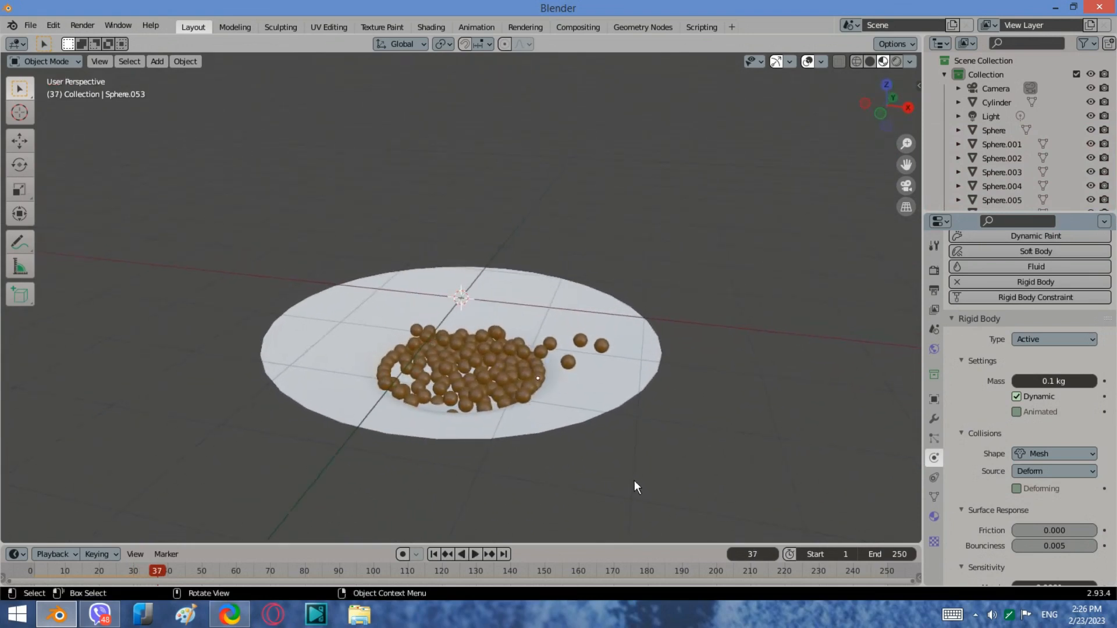
click(976, 615)
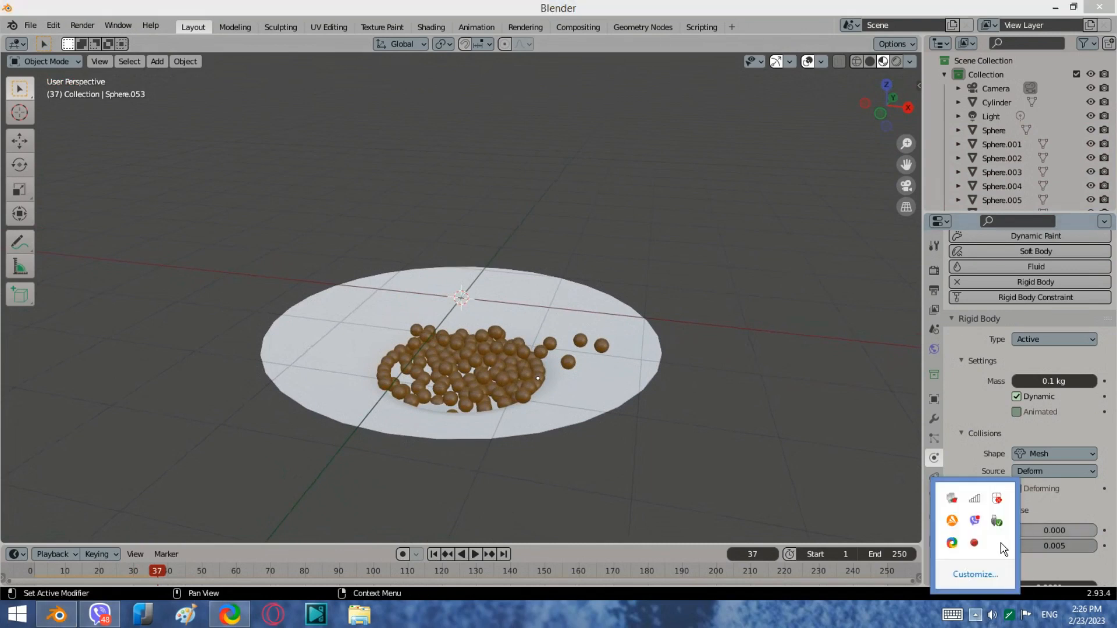